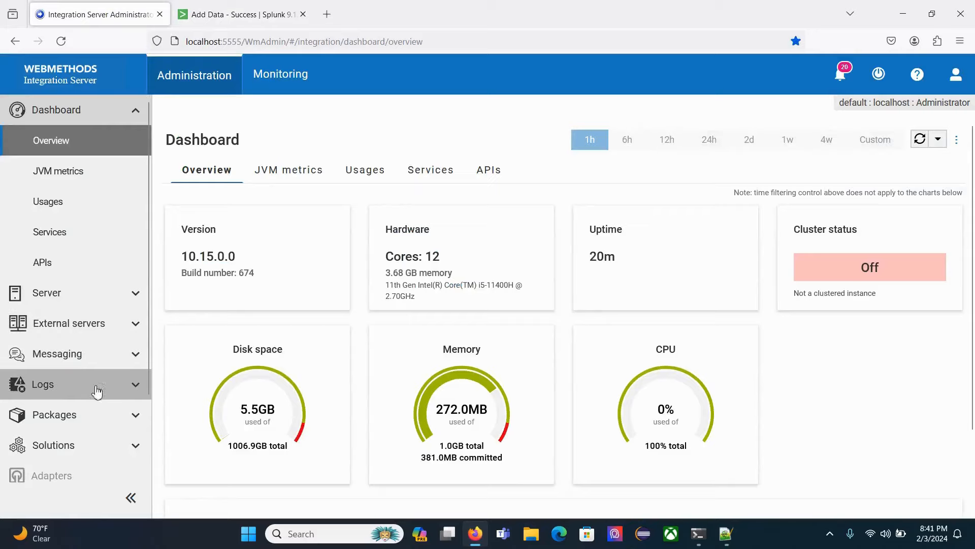
Open the list of installed solutions in the Integration Server sidebar
click(109, 445)
Expand Solutions and launch API Gateway in a new browser tab
double_click(92, 341)
click(92, 334)
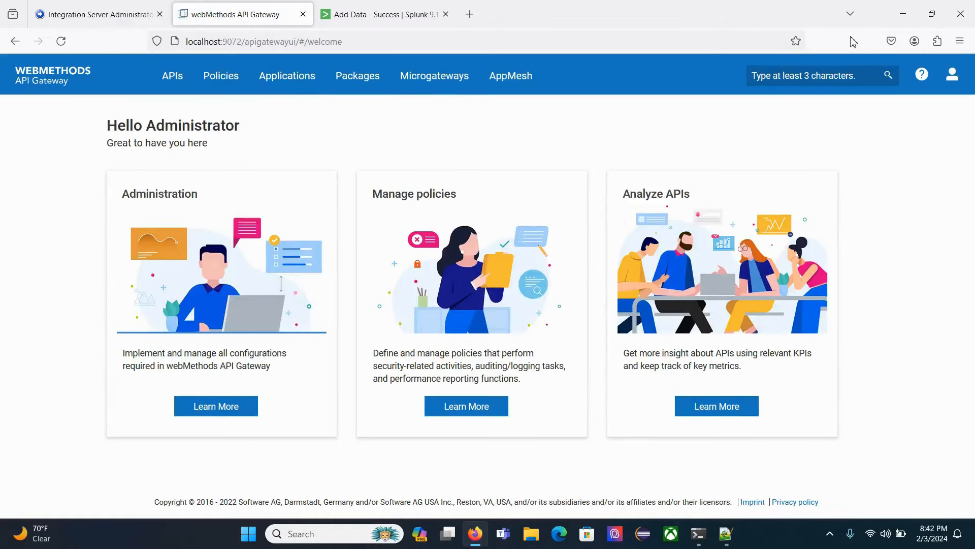
Go to Administration > Destinations > Custom destinations and start adding a custom destination
click(949, 85)
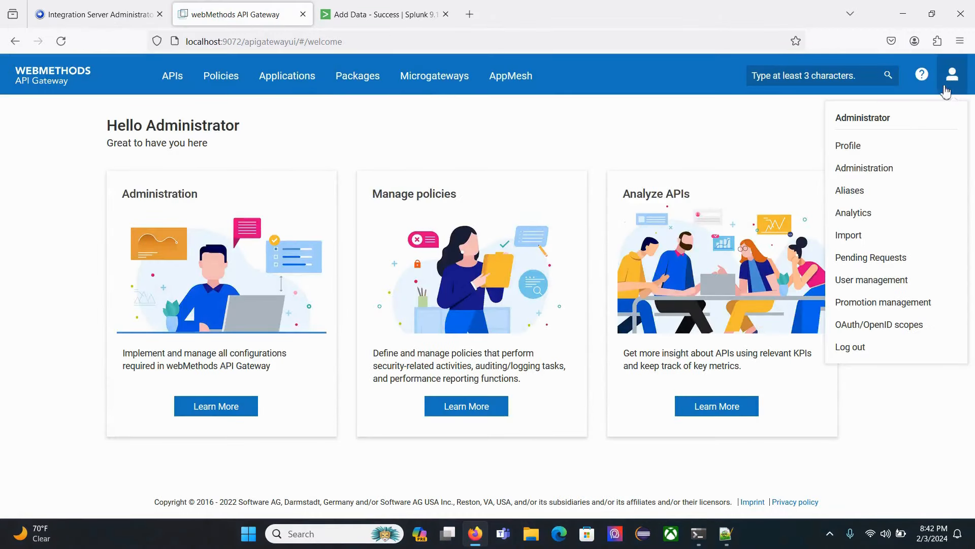
click(856, 167)
click(166, 175)
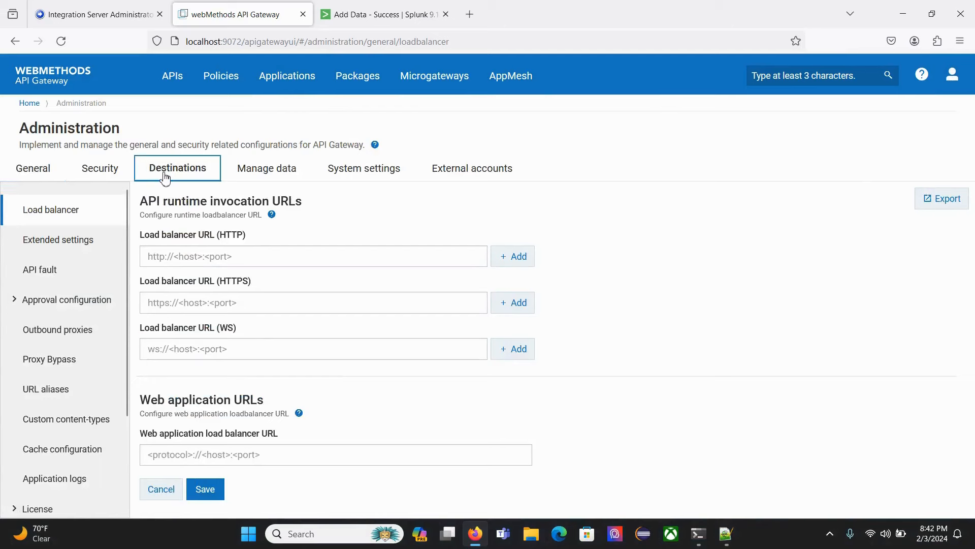
scroll(112, 251, down, 3)
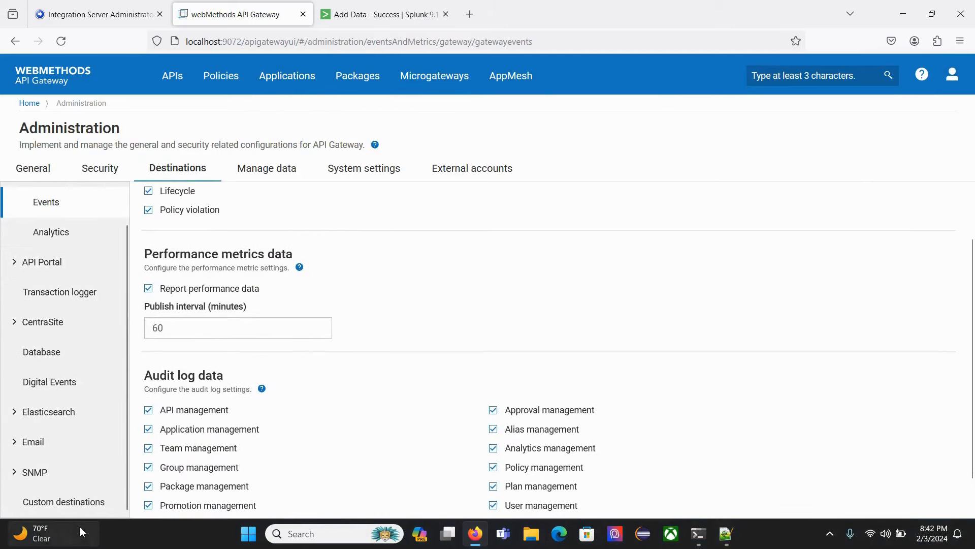
click(47, 505)
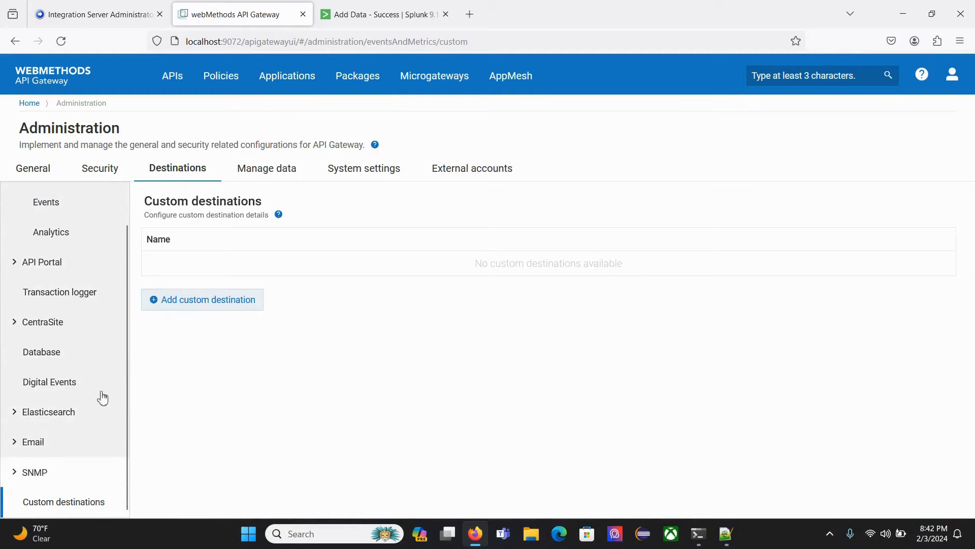
click(196, 307)
Begin naming the destination Splunk, then bring up the Notepad++ notes with the collector URL
click(245, 258)
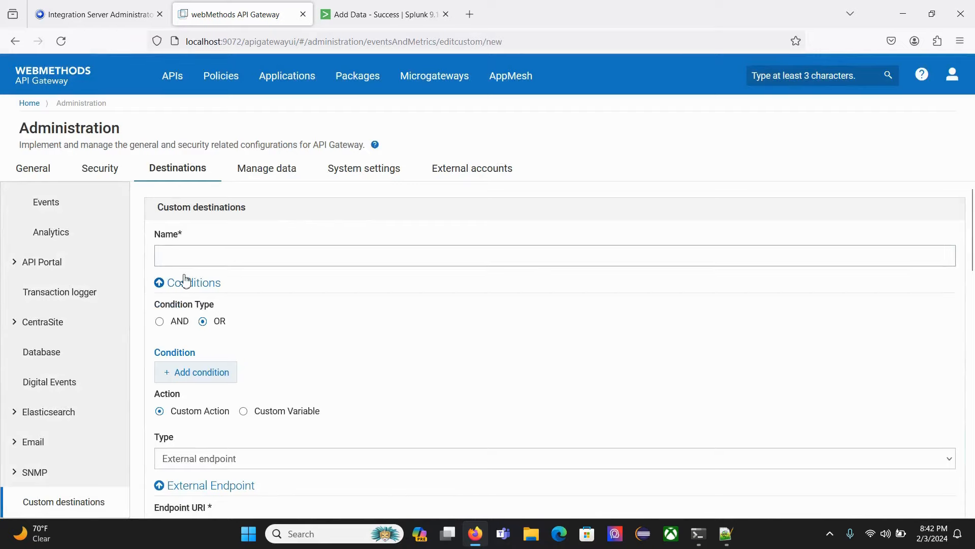
text(Splunk)
scroll(299, 307, down, 3)
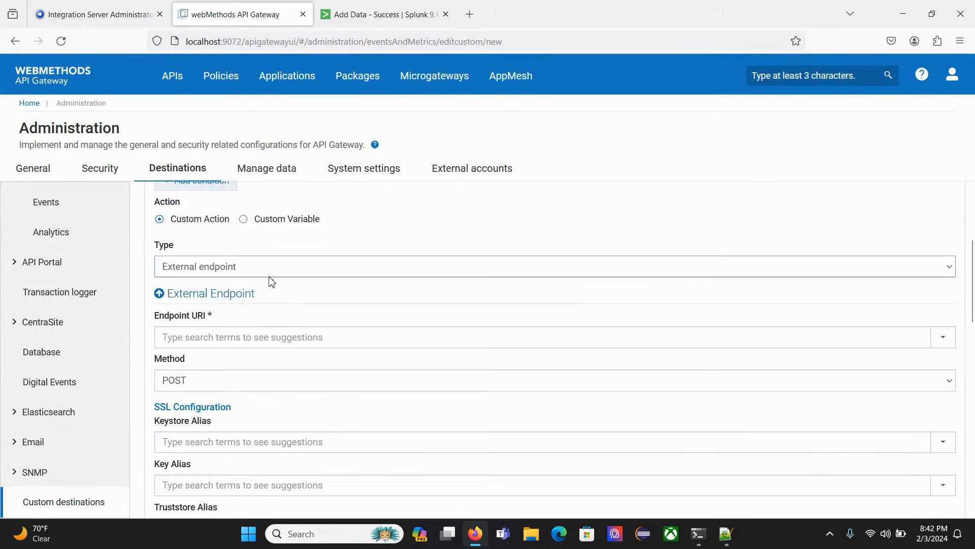
scroll(310, 269, down, 2)
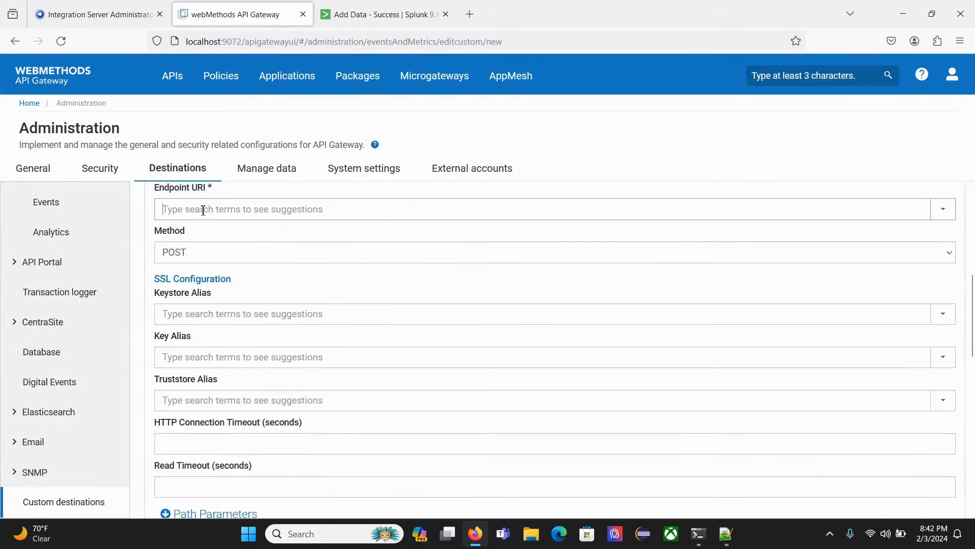
click(726, 534)
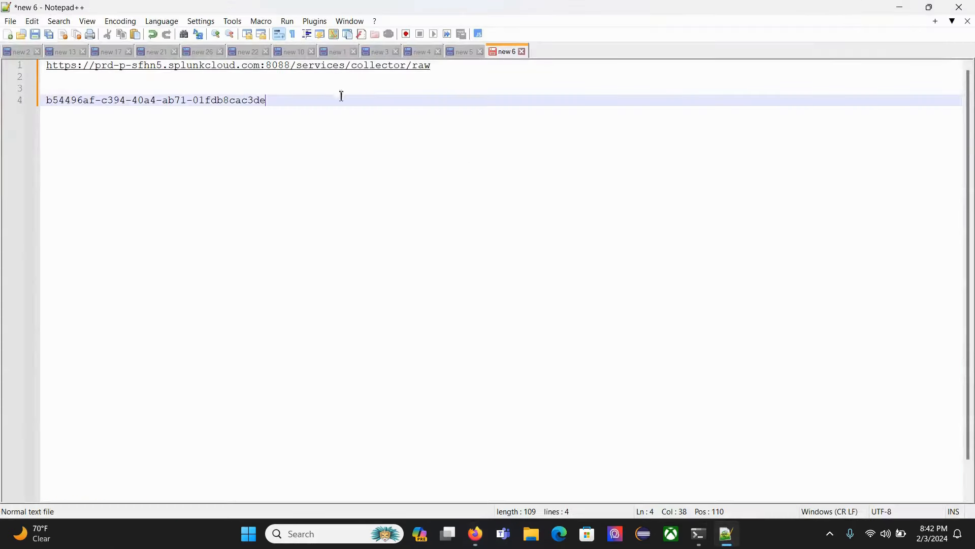
Select and copy the whole Splunk collector URL from line 1, then return to Firefox
click(480, 69)
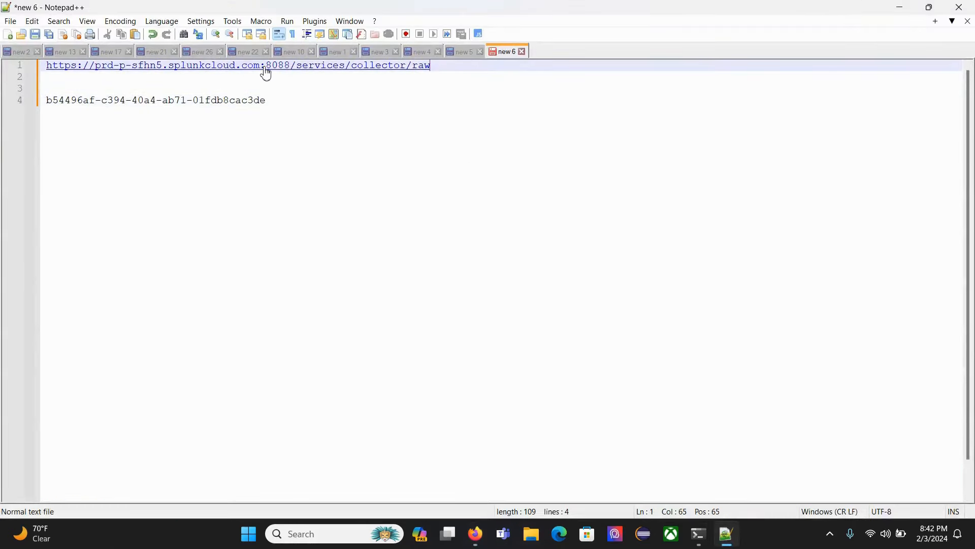
drag(267, 73, 94, 71)
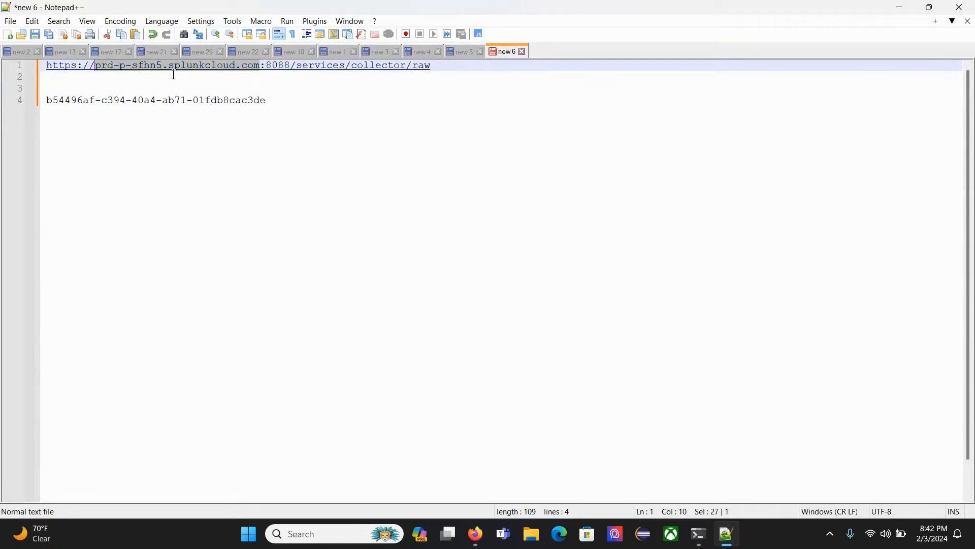
click(499, 66)
drag(499, 66, 24, 65)
key(ctrl+c)
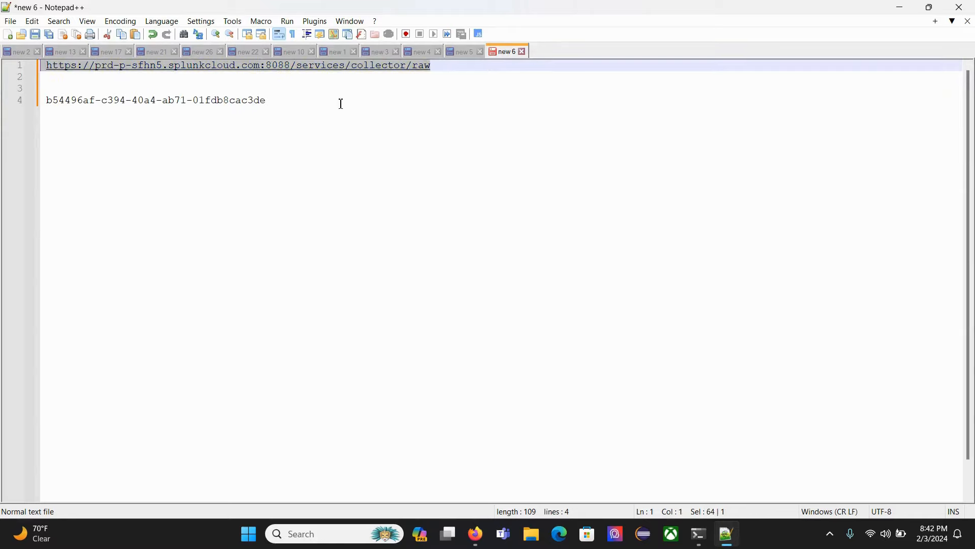
drag(456, 72, 52, 66)
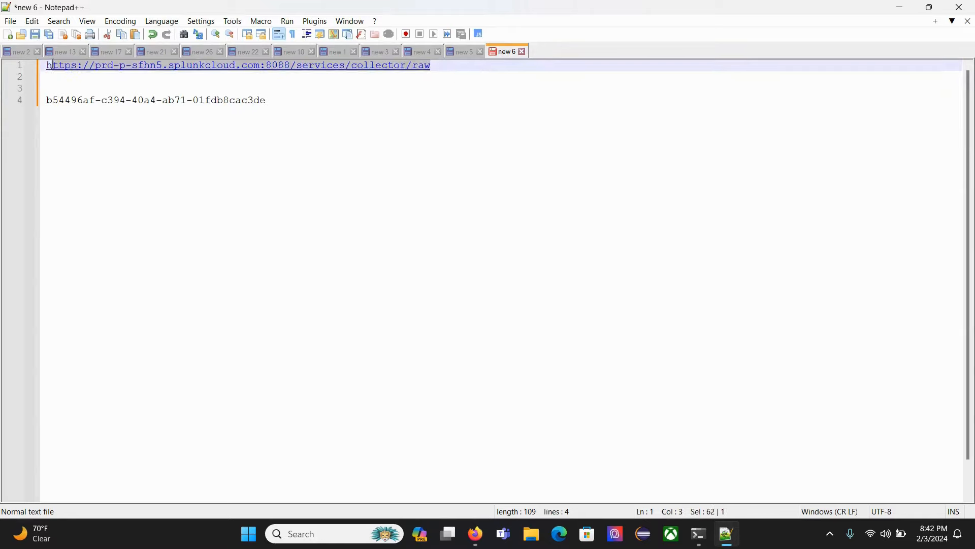
click(476, 533)
Paste the Splunk collector URL into Endpoint URI as a custom entry
key(ctrl+v)
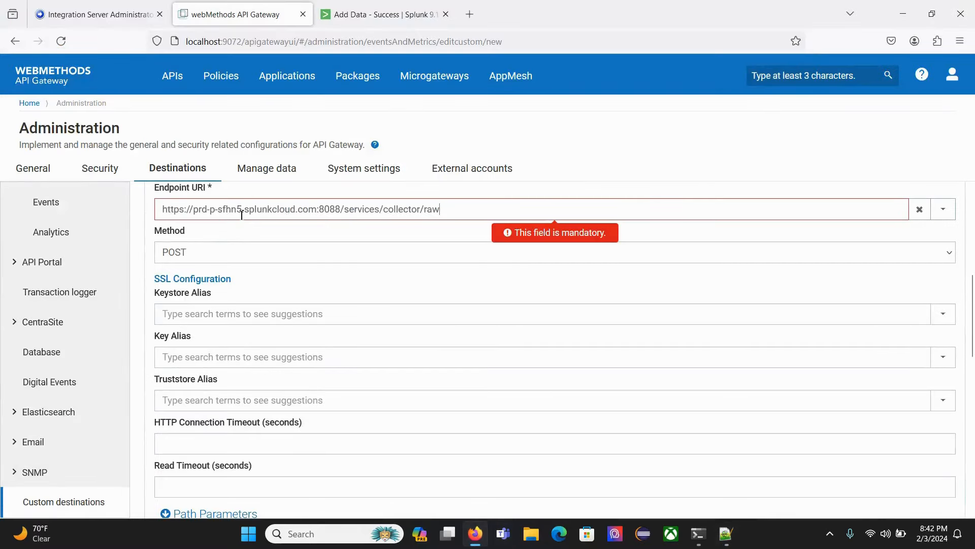
click(327, 241)
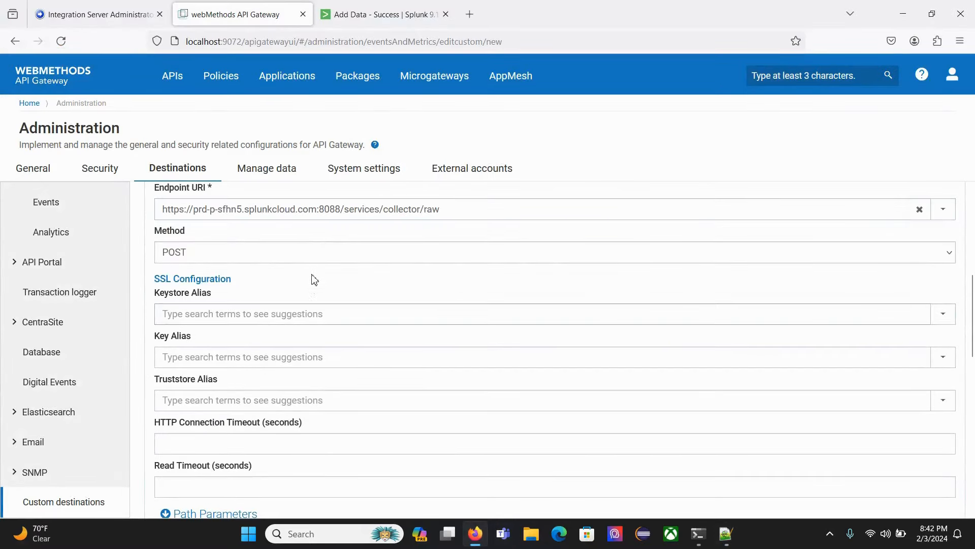
scroll(312, 279, down, 2)
scroll(272, 226, up, 2)
scroll(384, 289, down, 3)
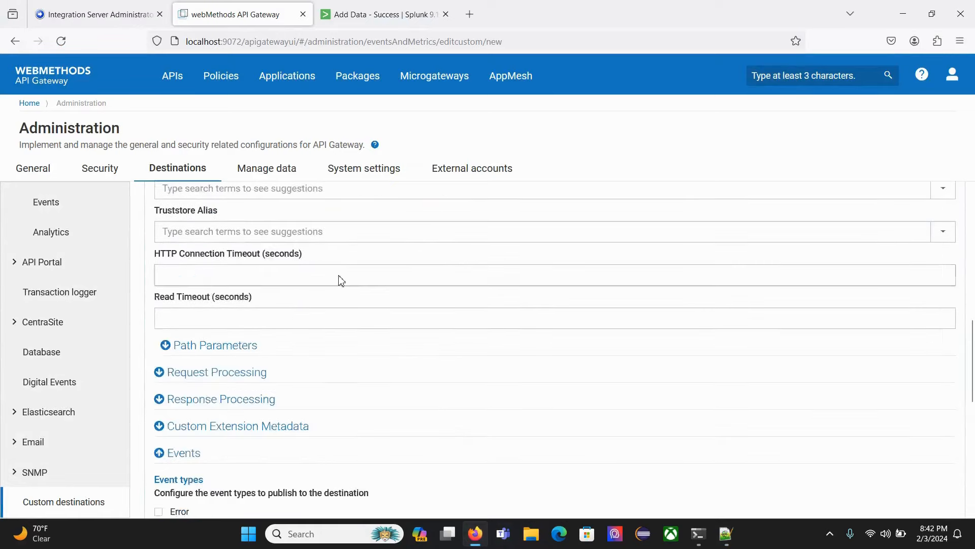
scroll(342, 279, up, 3)
scroll(305, 279, down, 3)
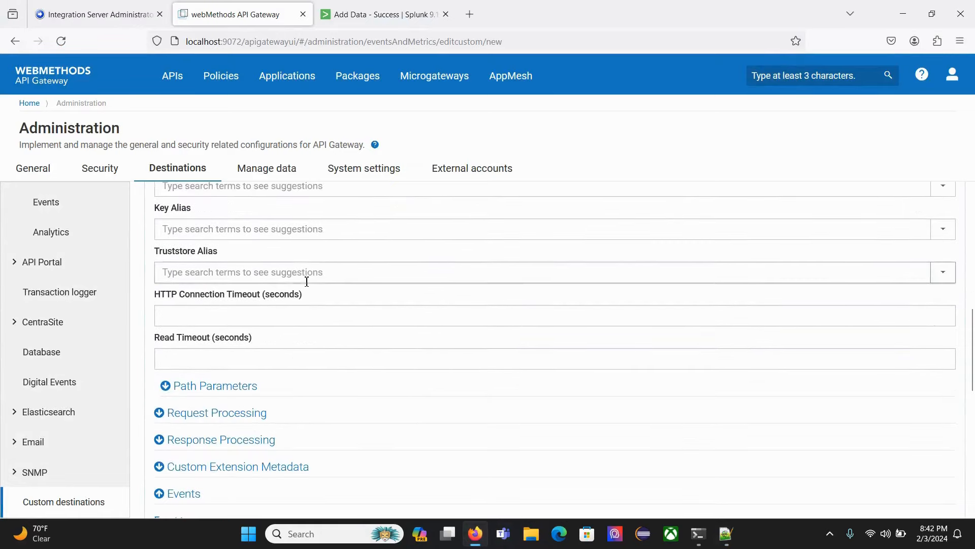
scroll(296, 311, down, 3)
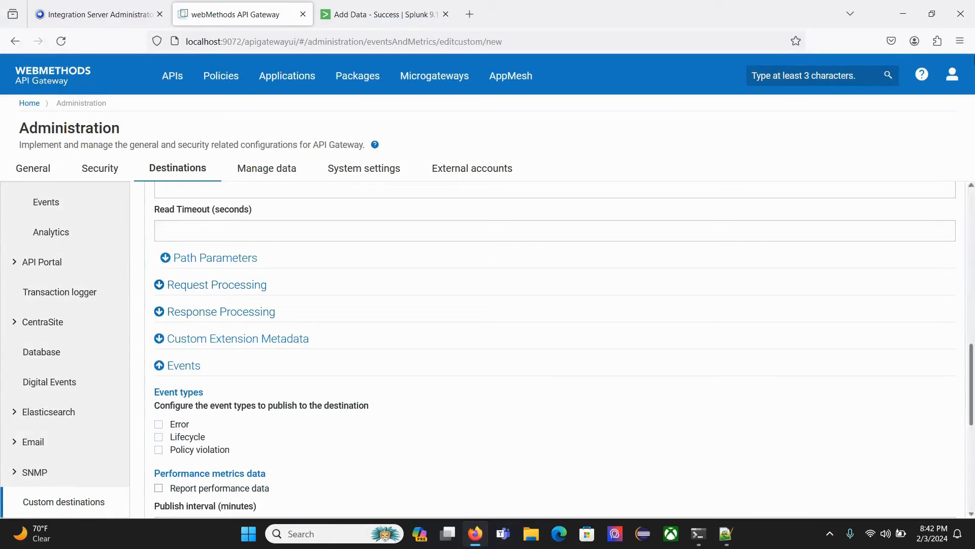
Under Request Processing, add a custom header named Authorization
click(204, 282)
scroll(304, 249, down, 3)
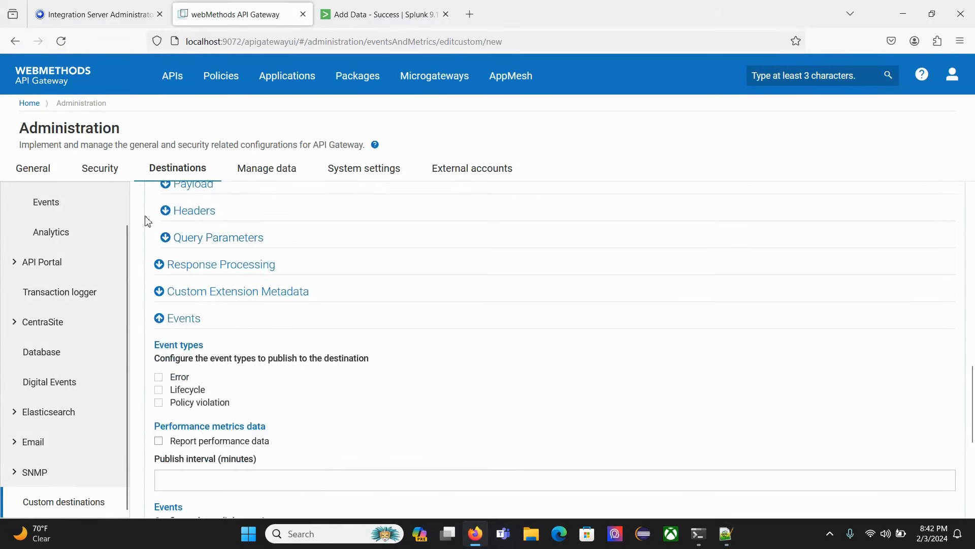
click(171, 212)
click(407, 280)
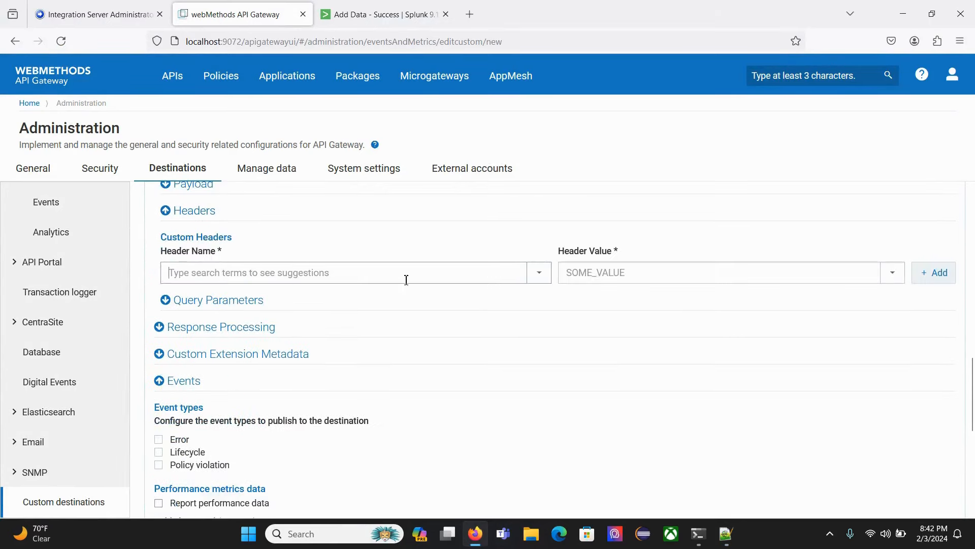
click(530, 281)
click(286, 342)
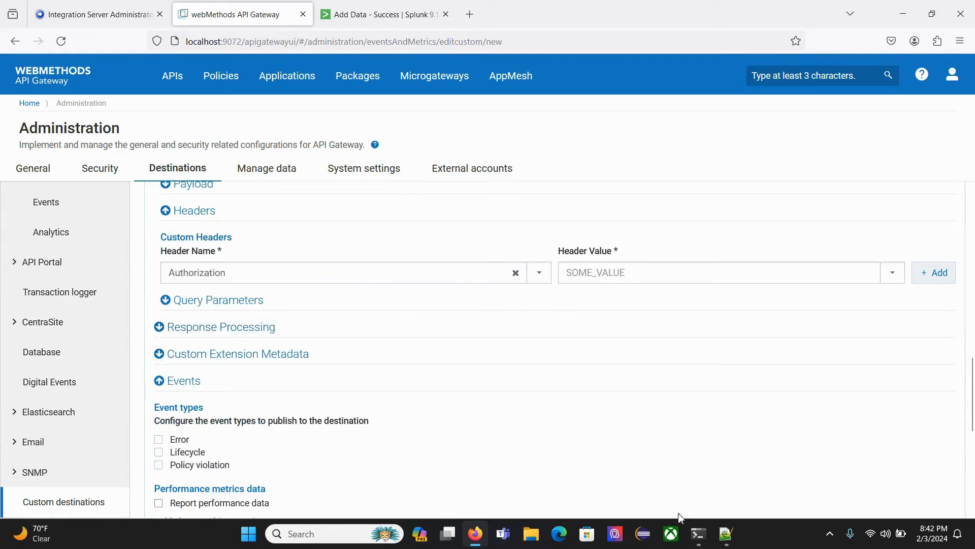
click(580, 275)
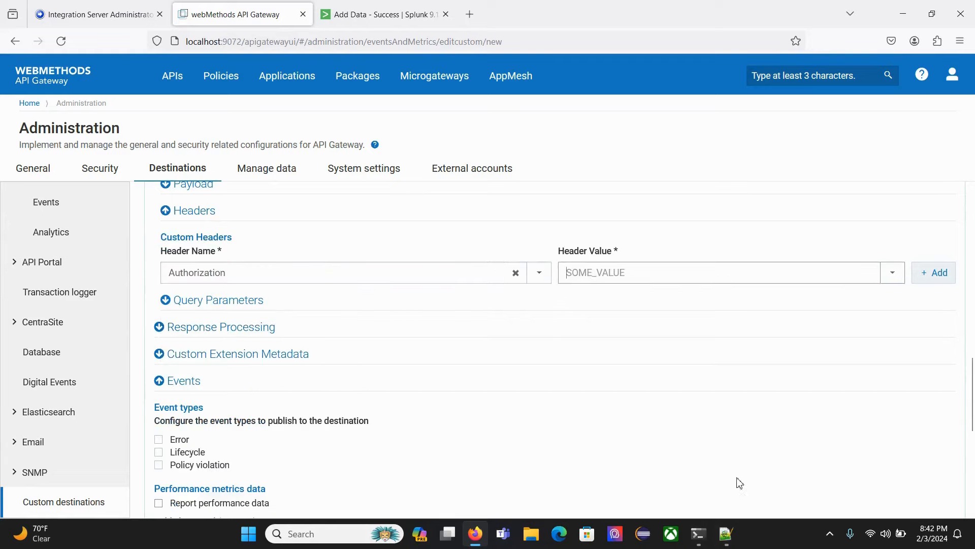
Copy the Splunk token from Notepad++ and return to the header form
click(725, 534)
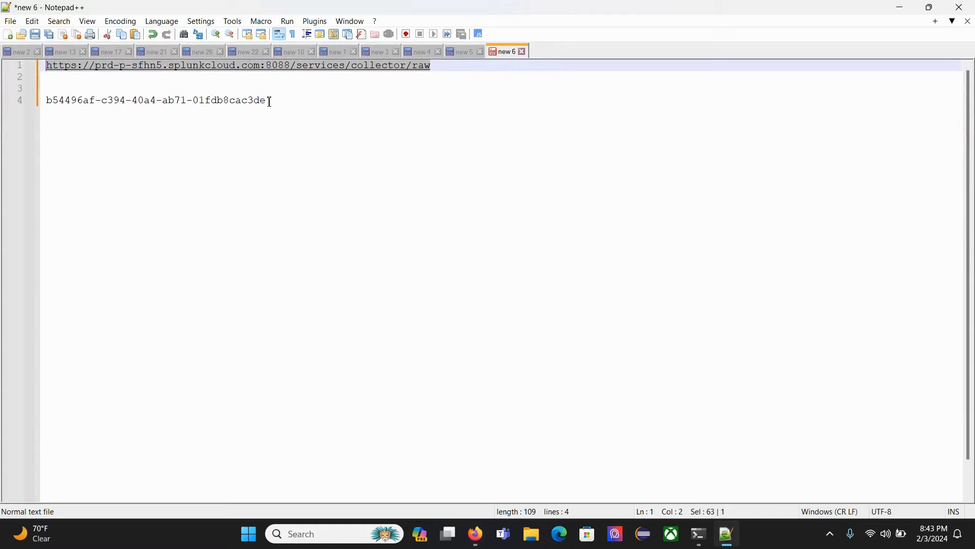
drag(270, 101, 49, 97)
key(ctrl+c)
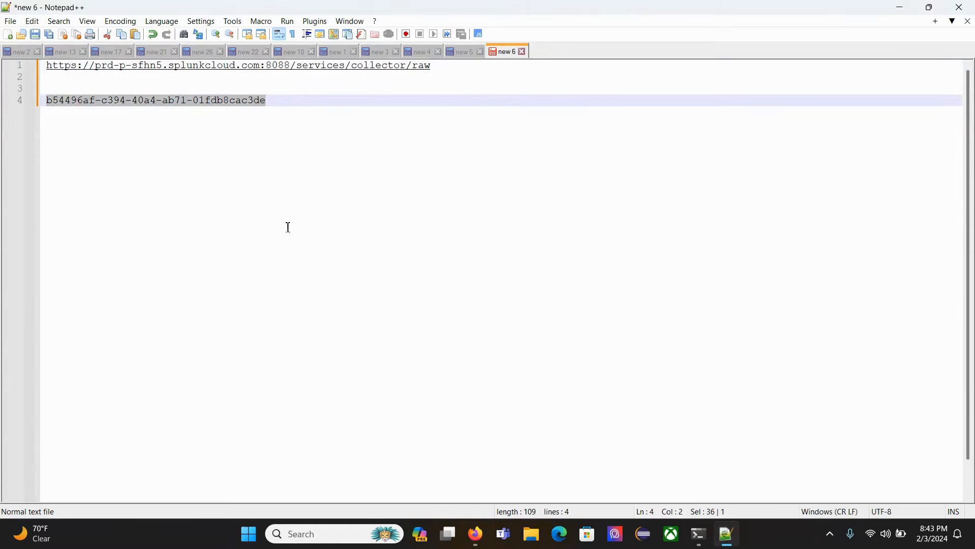
click(475, 534)
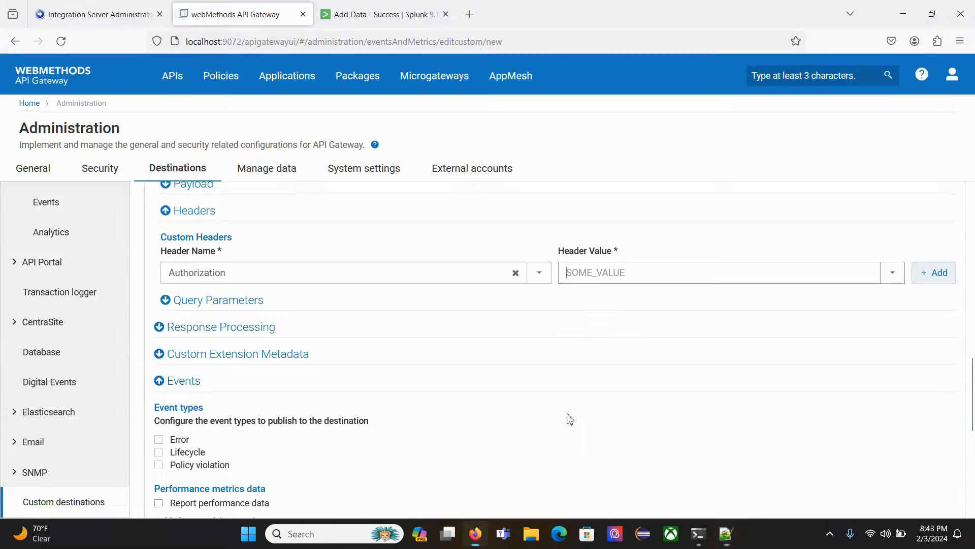
Set the Authorization header value to 'Splunk' followed by the pasted token
click(586, 277)
text(Splunk)
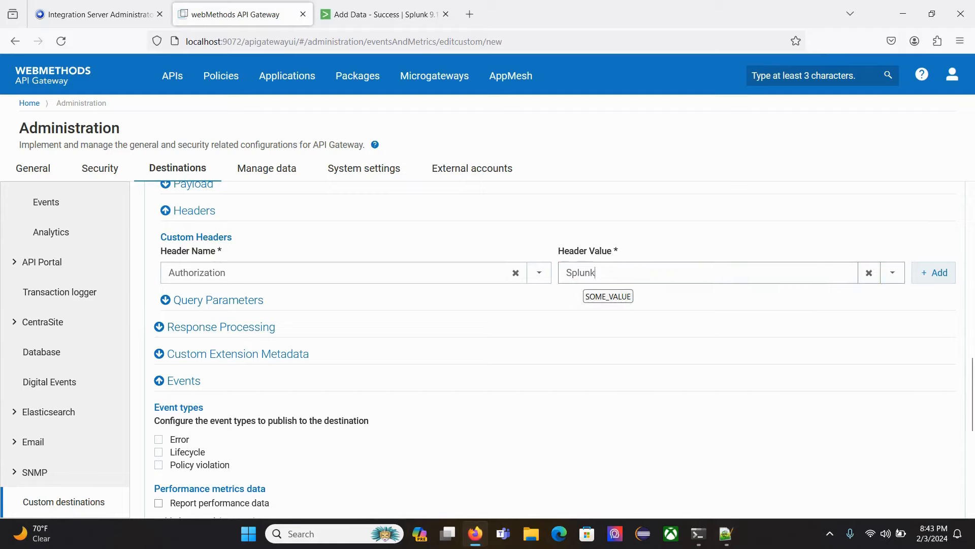
key(ctrl+v)
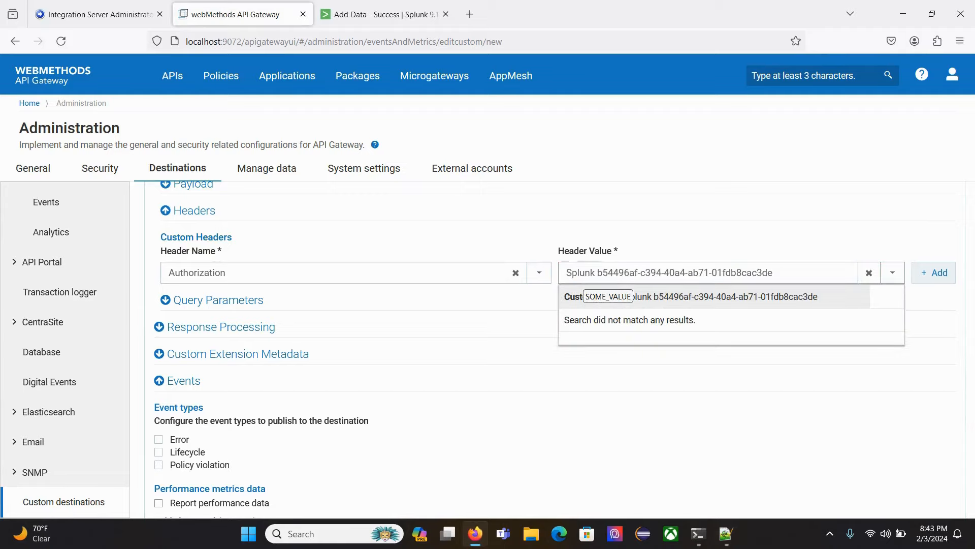
key(Return)
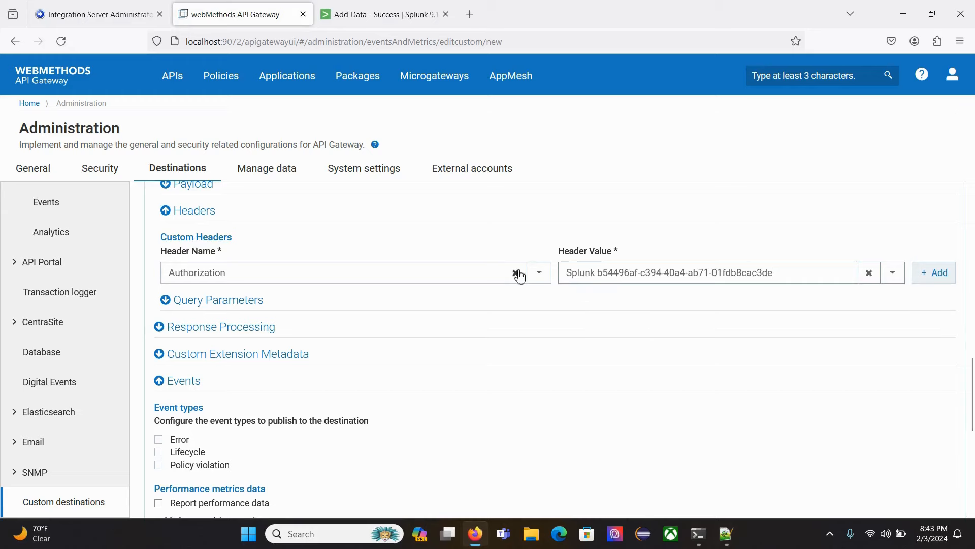
Tick Error, Lifecycle and Policy violation event types and add the Splunk destination
scroll(301, 267, down, 3)
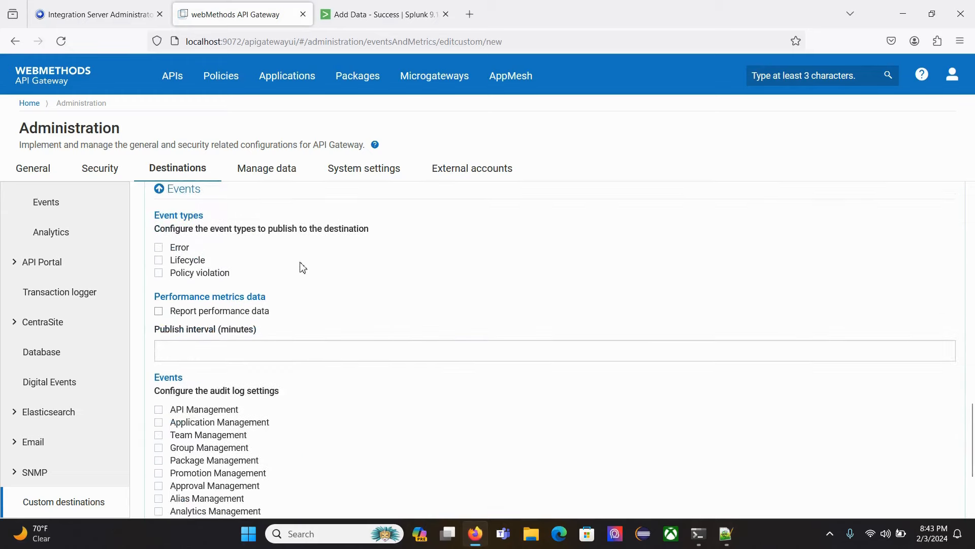
click(179, 249)
click(183, 261)
scroll(280, 286, down, 2)
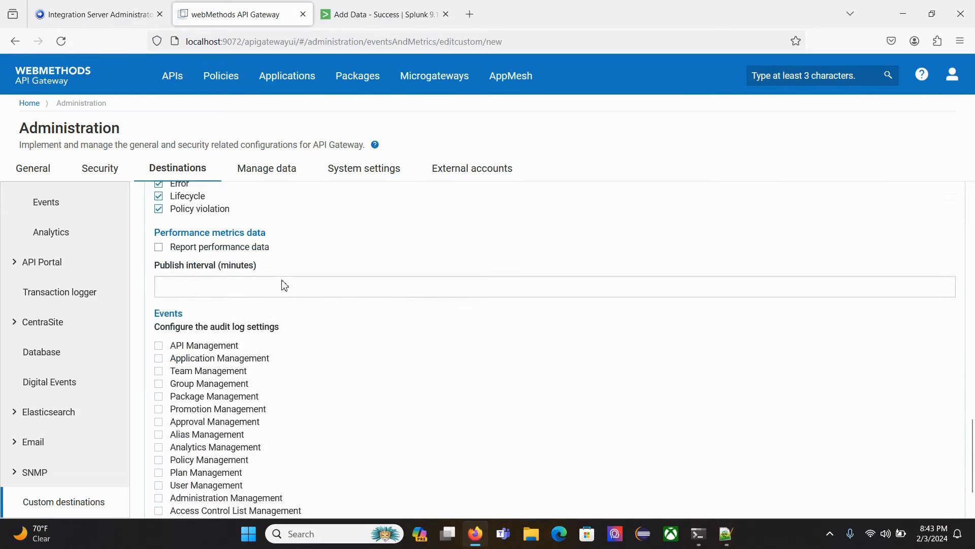
click(284, 281)
scroll(280, 259, down, 2)
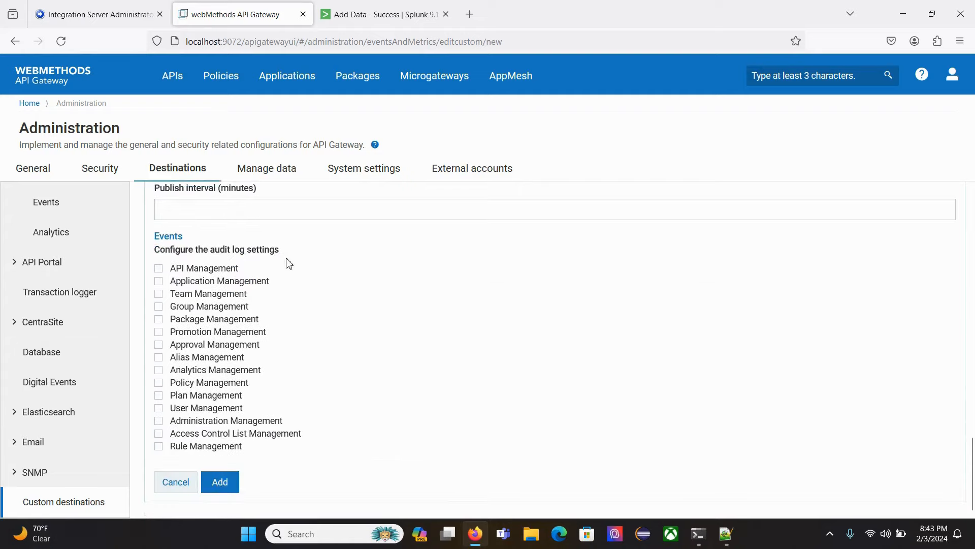
click(224, 492)
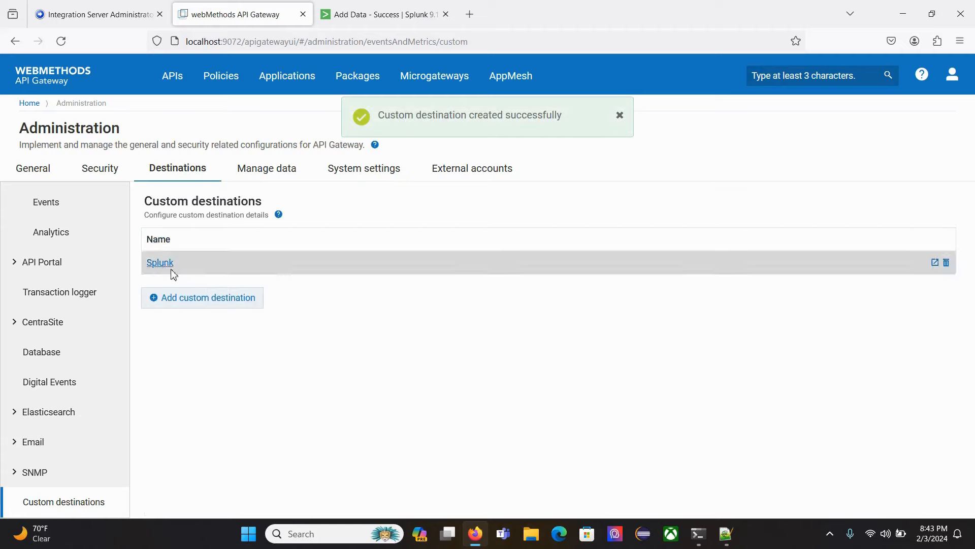
drag(174, 274, 149, 273)
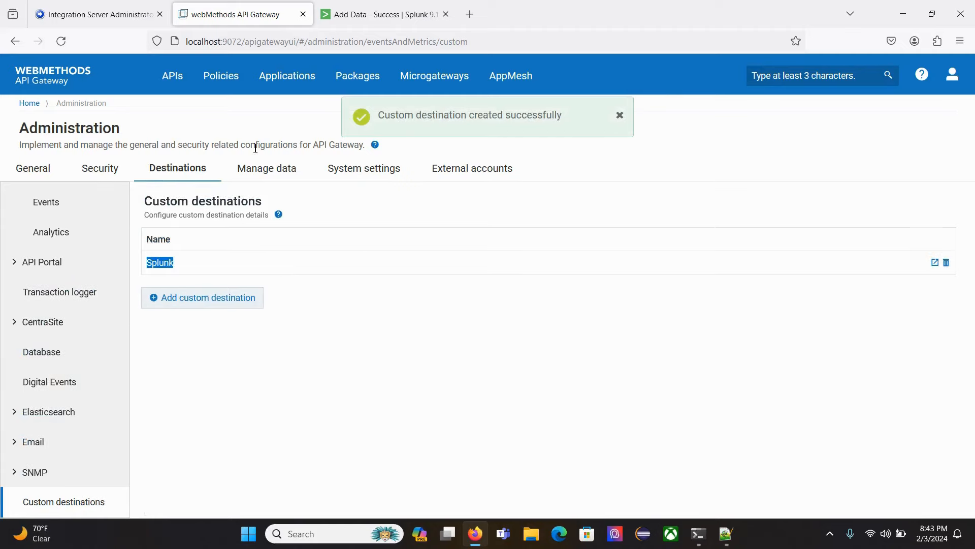
Open Petstore from the APIs list, confirm editing the active API, and show its Policies
click(169, 78)
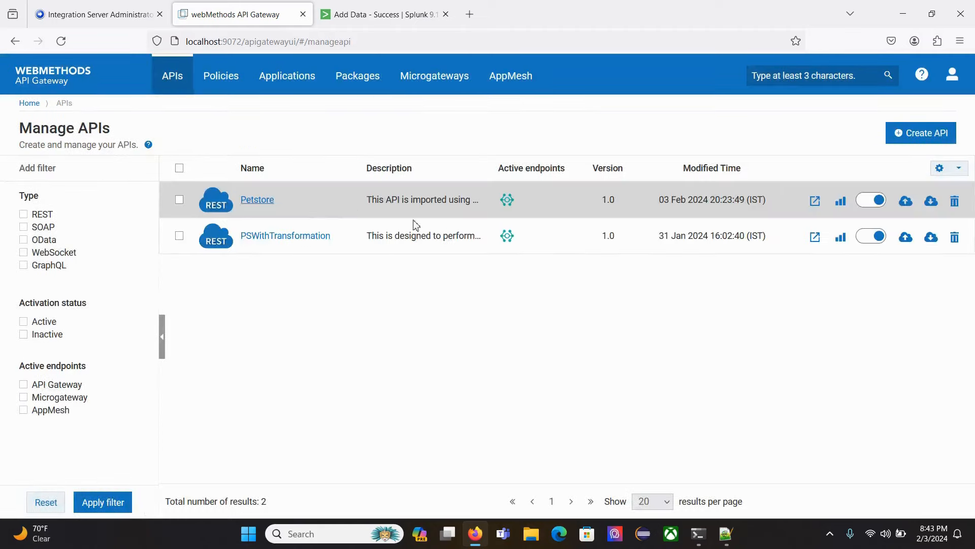
click(257, 200)
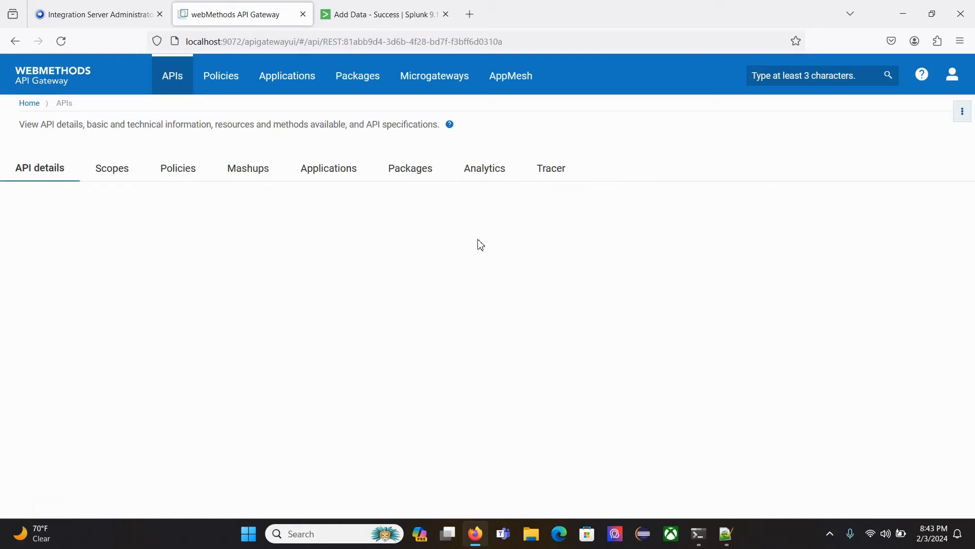
click(844, 144)
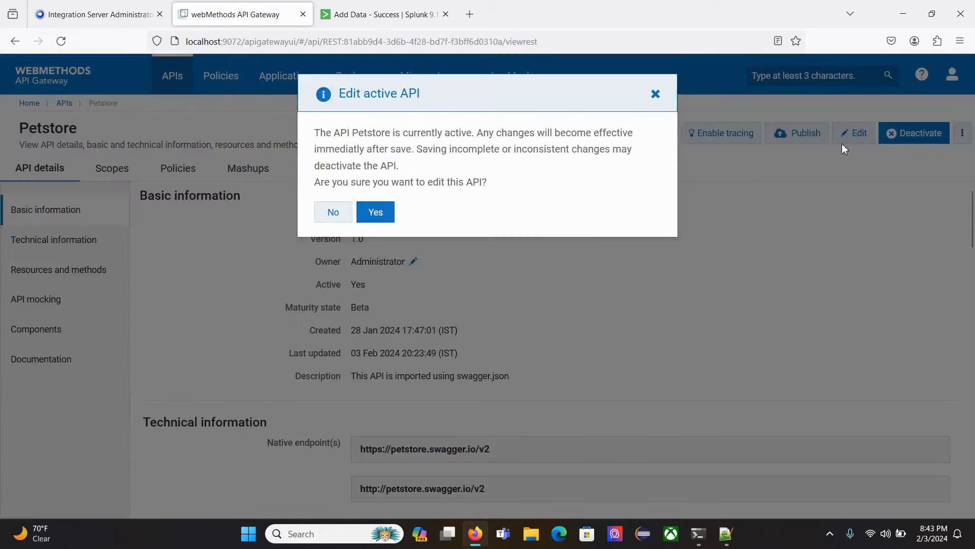
click(375, 212)
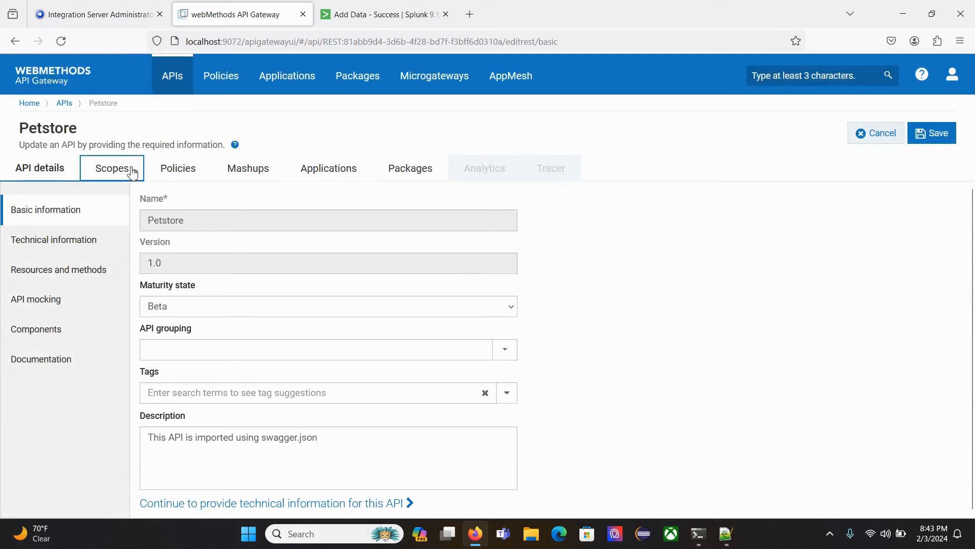
click(198, 176)
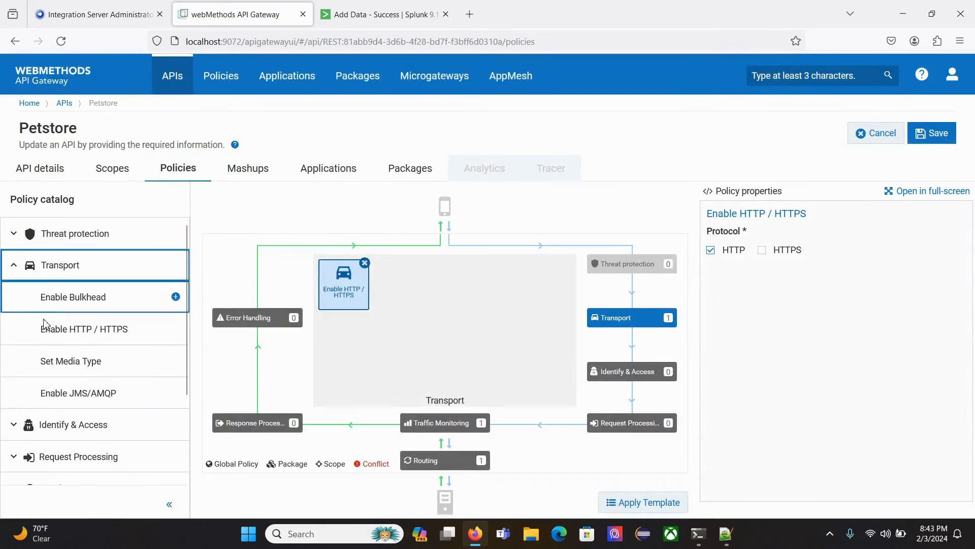
Switch Traffic Monitoring's Log Invocation destination from API Gateway to Splunk and save Petstore
scroll(81, 365, down, 2)
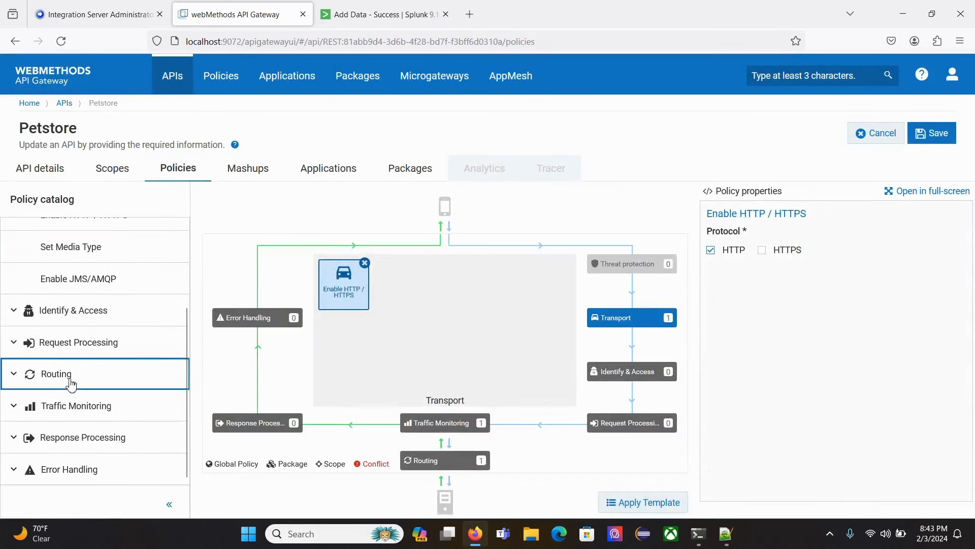
click(84, 405)
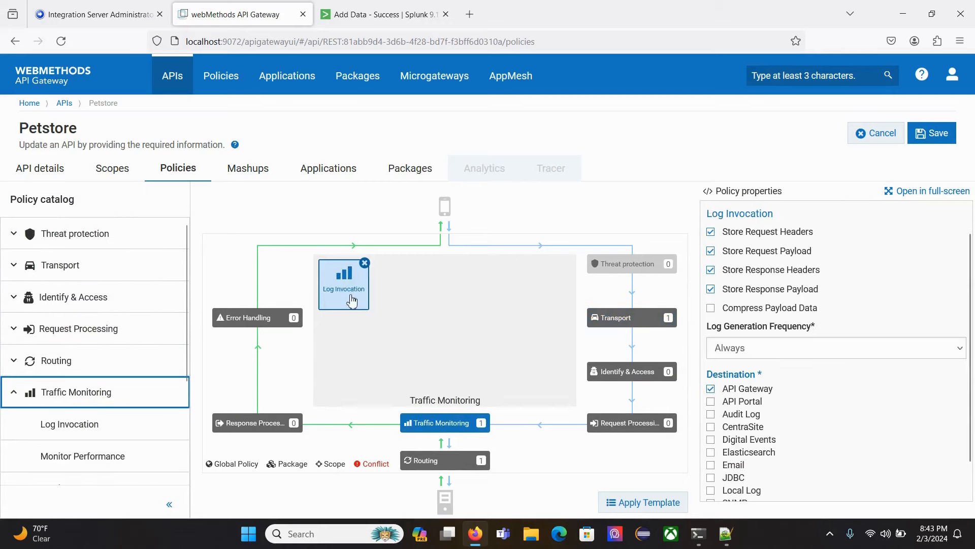
scroll(813, 305, down, 2)
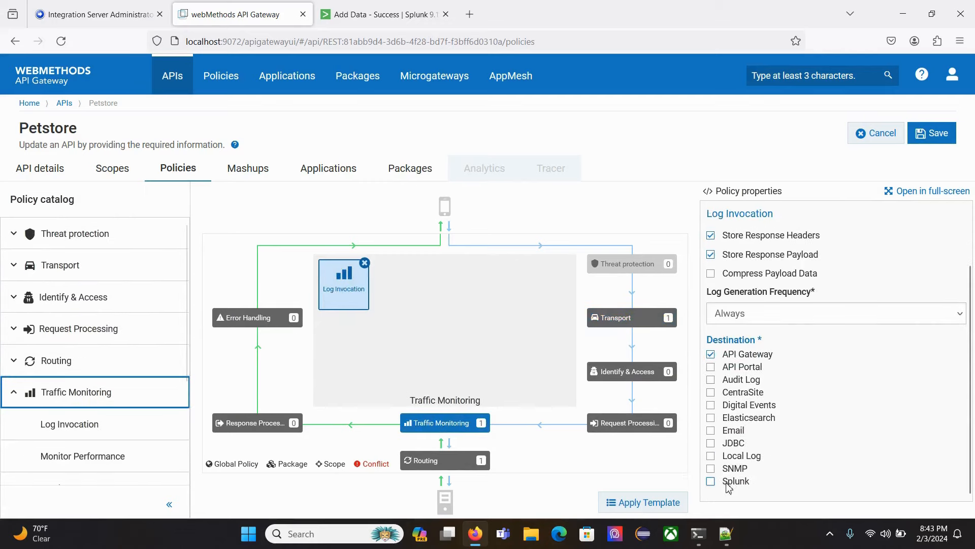
drag(725, 482, 760, 483)
scroll(816, 376, up, 2)
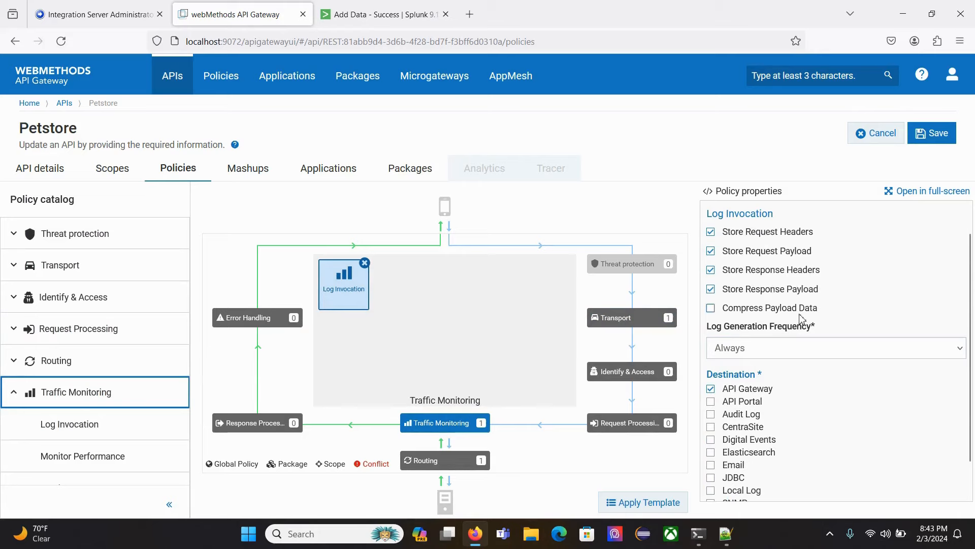
scroll(801, 319, down, 2)
click(711, 356)
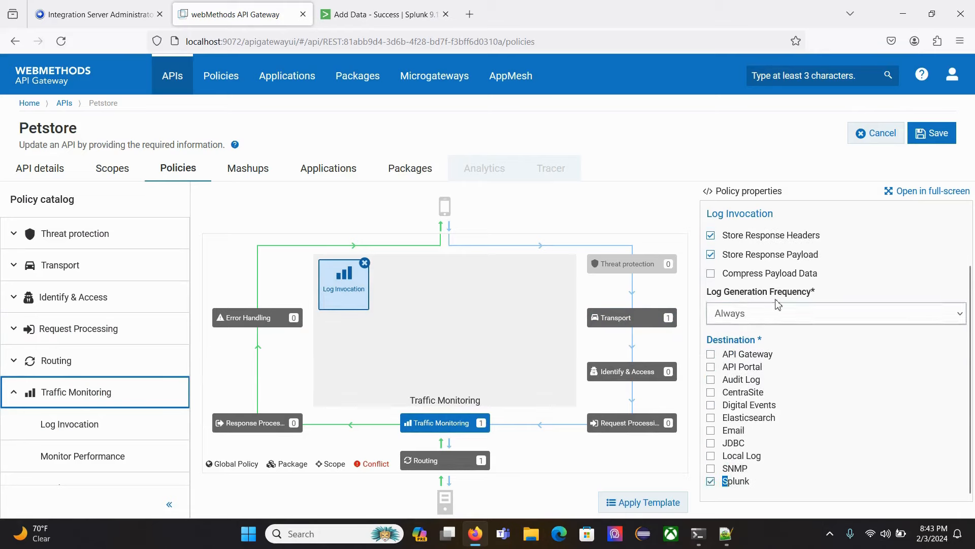
click(938, 133)
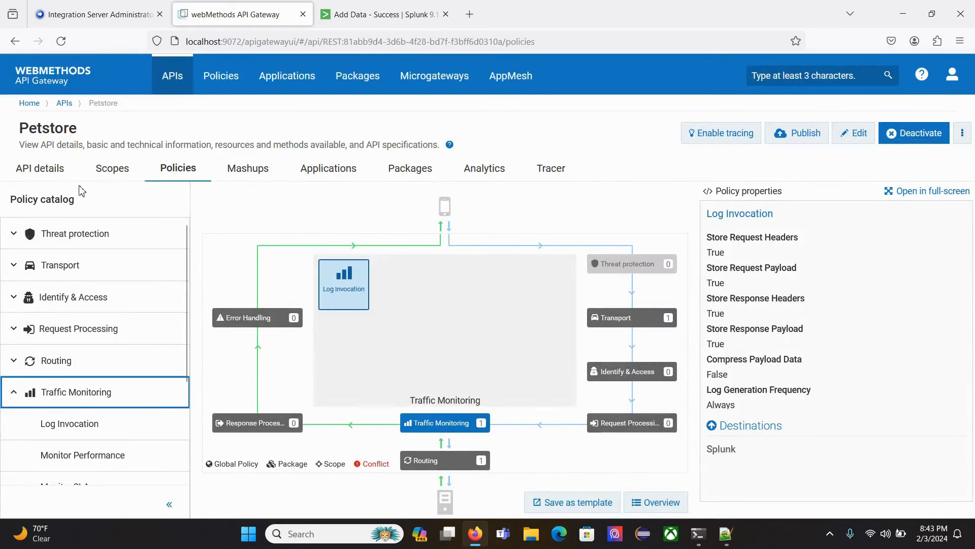
click(102, 177)
click(61, 178)
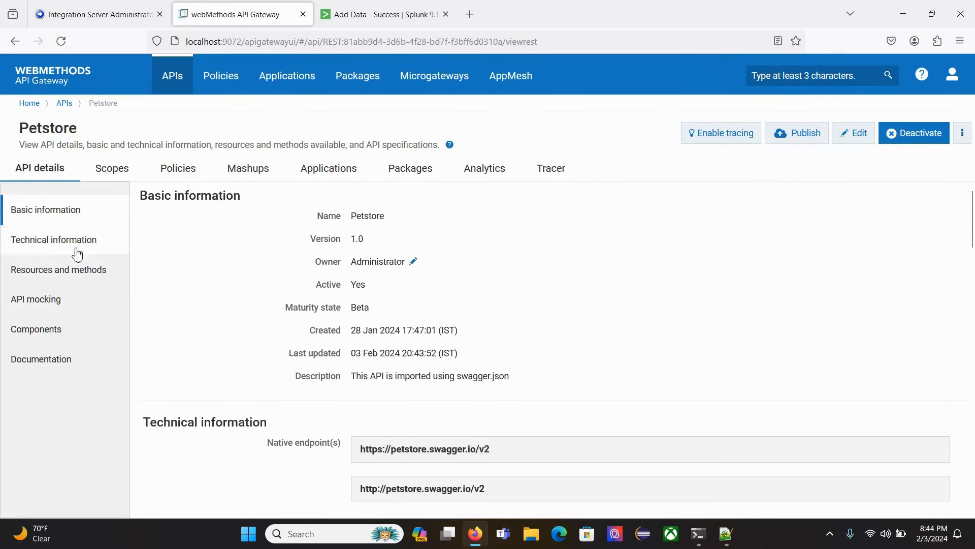
Review Petstore's technical information, launch Postman via search 'po', then return to the Splunk tab
scroll(382, 401, down, 1)
scroll(382, 402, down, 5)
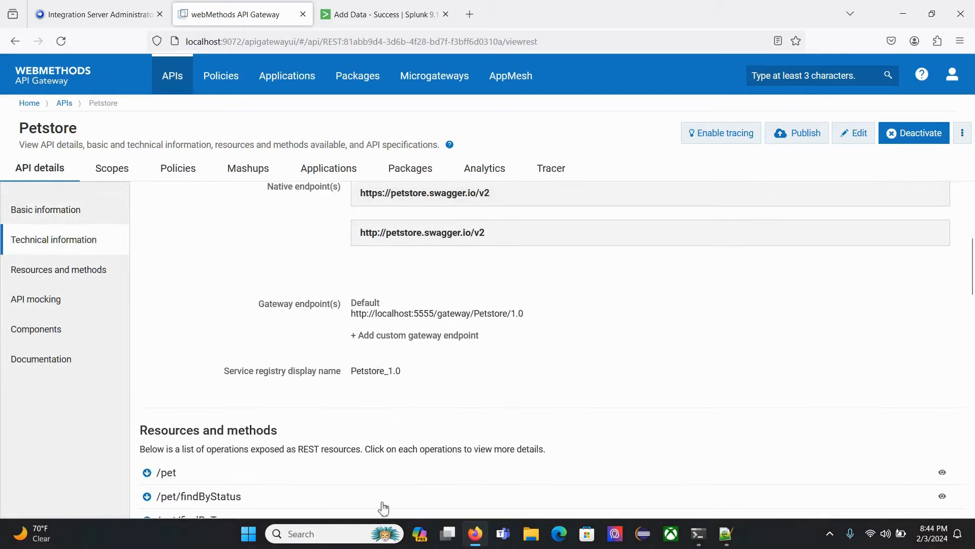
click(346, 536)
text(p)
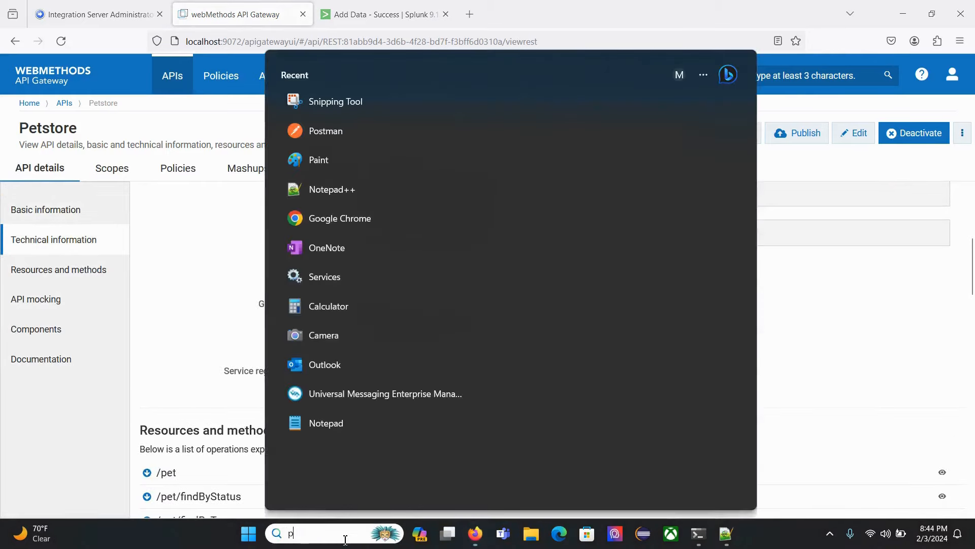
text(o)
key(Return)
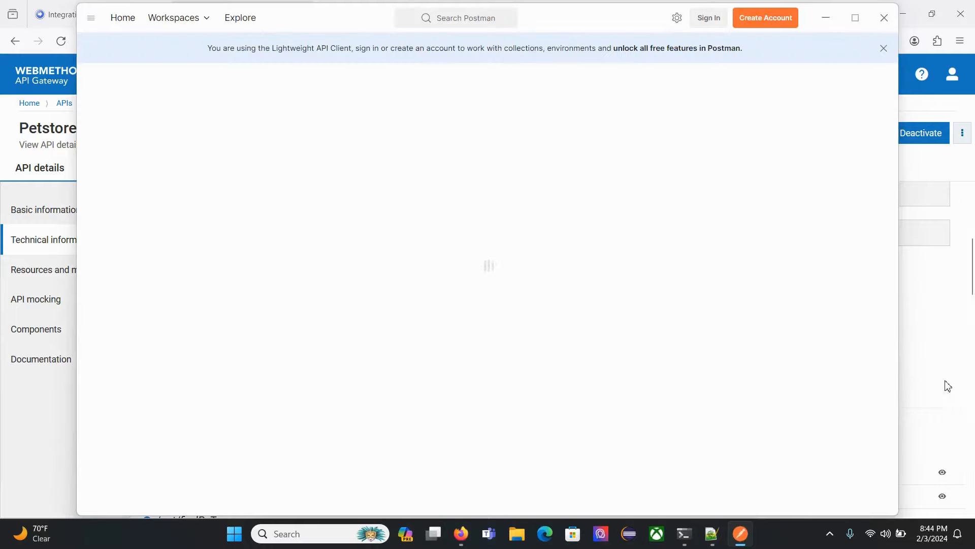
click(925, 356)
click(405, 12)
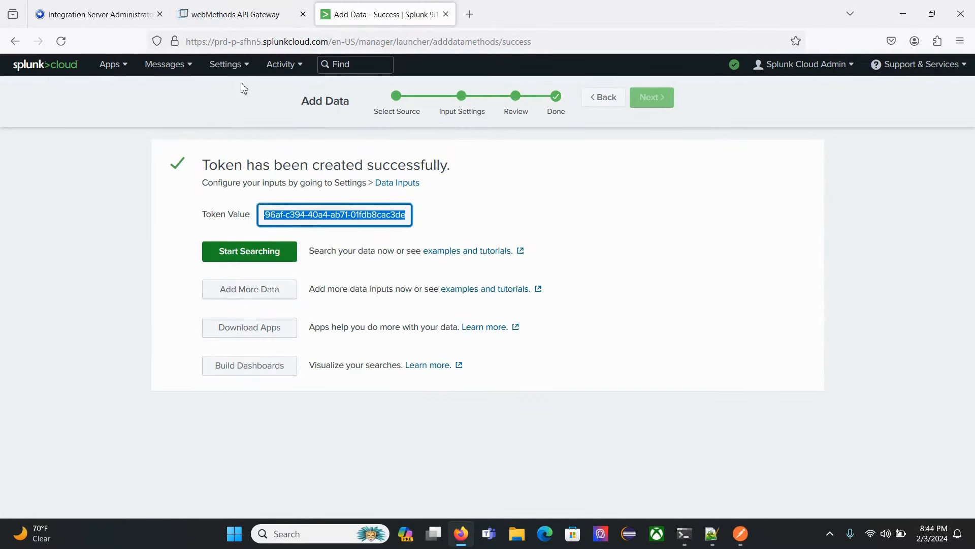
Browse Settings > Indexes, selecting the apigateway index, then return to the Splunk Cloud home
click(226, 65)
click(312, 127)
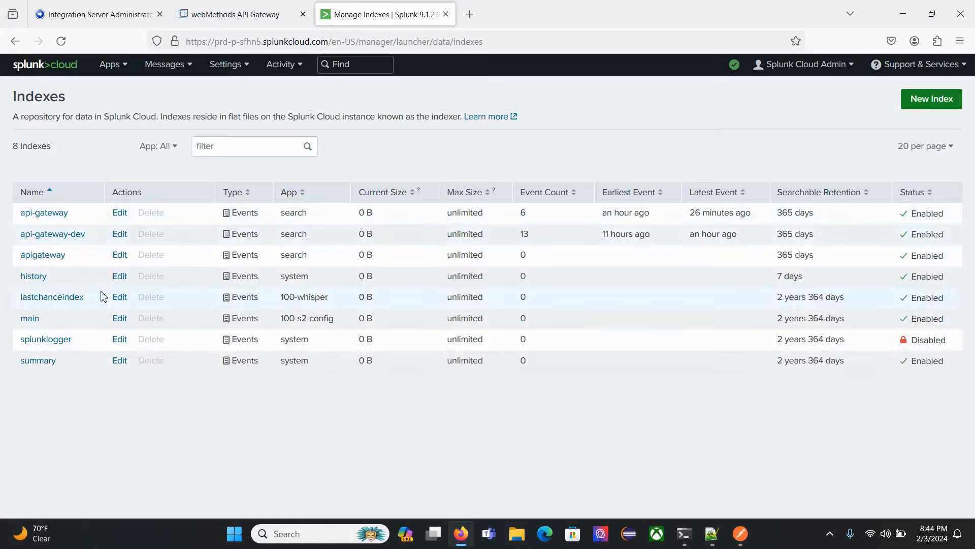
drag(83, 257, 23, 260)
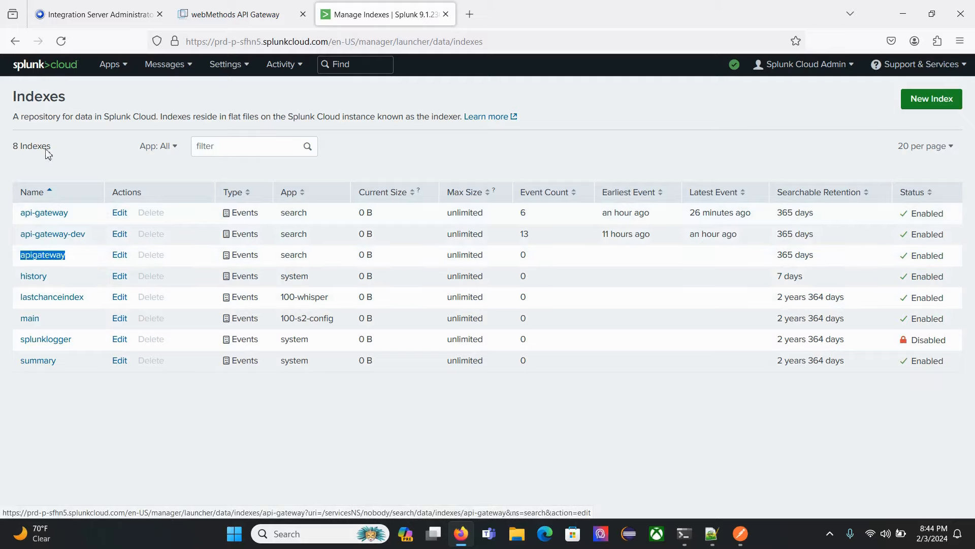
click(30, 65)
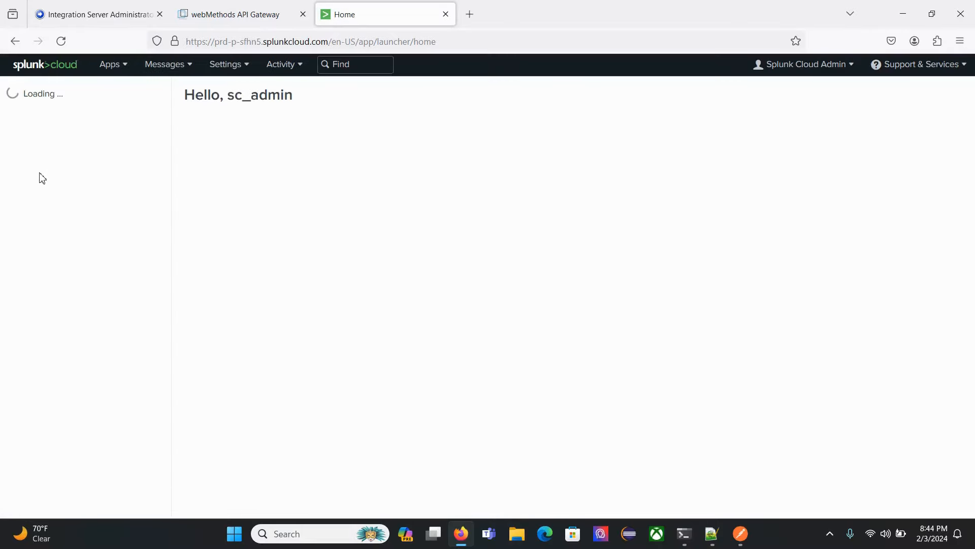
Search index="apigateway" in Splunk Search & Reporting, get 0 events, and return to the Petstore API
click(83, 157)
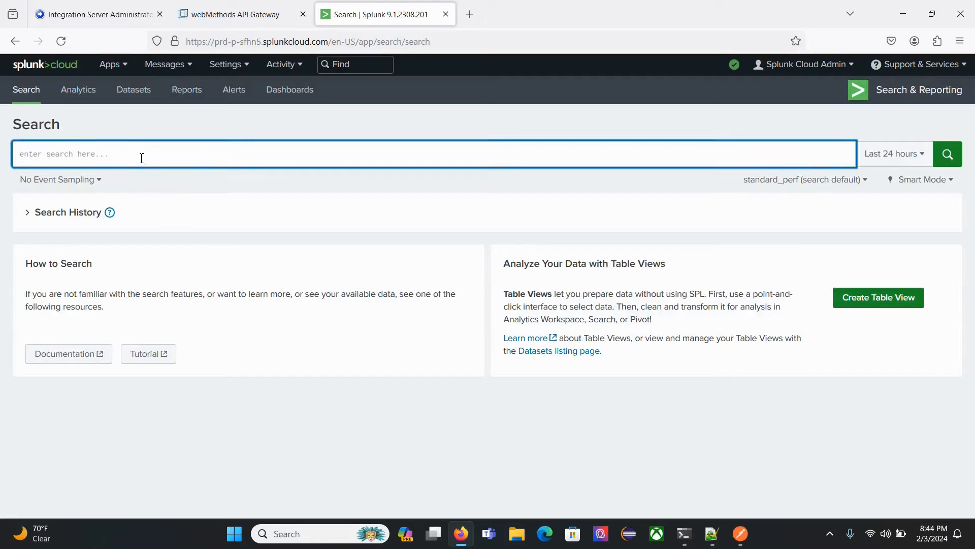
text(index)
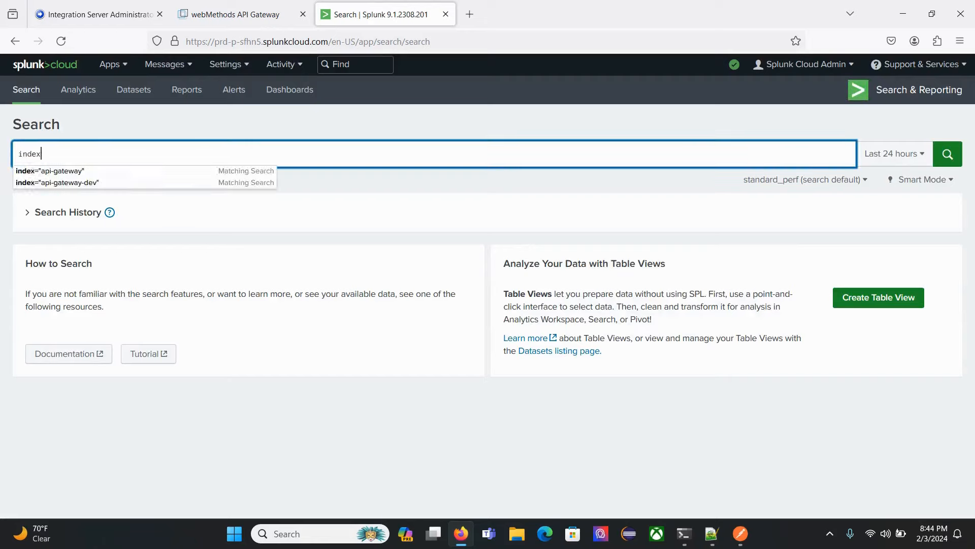
text(=""apigateway)
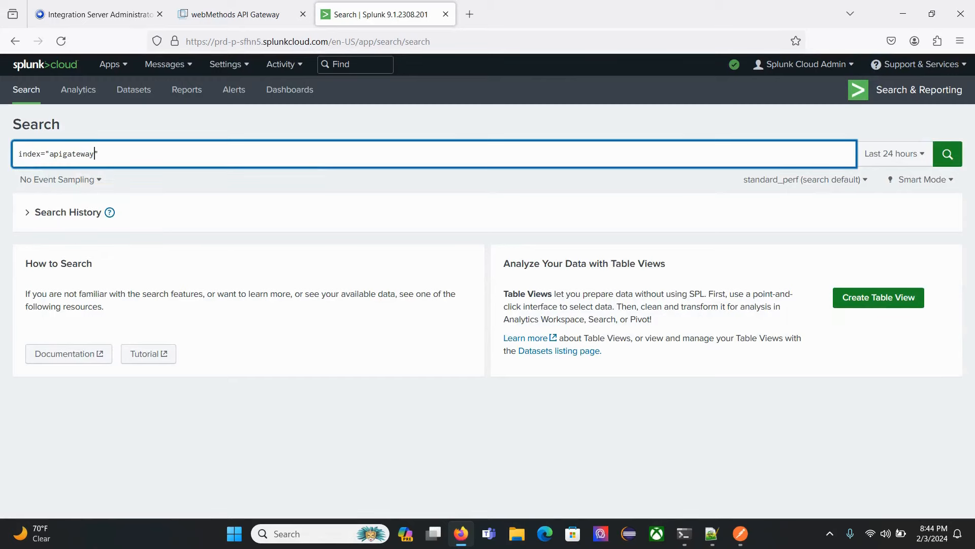
key(Return)
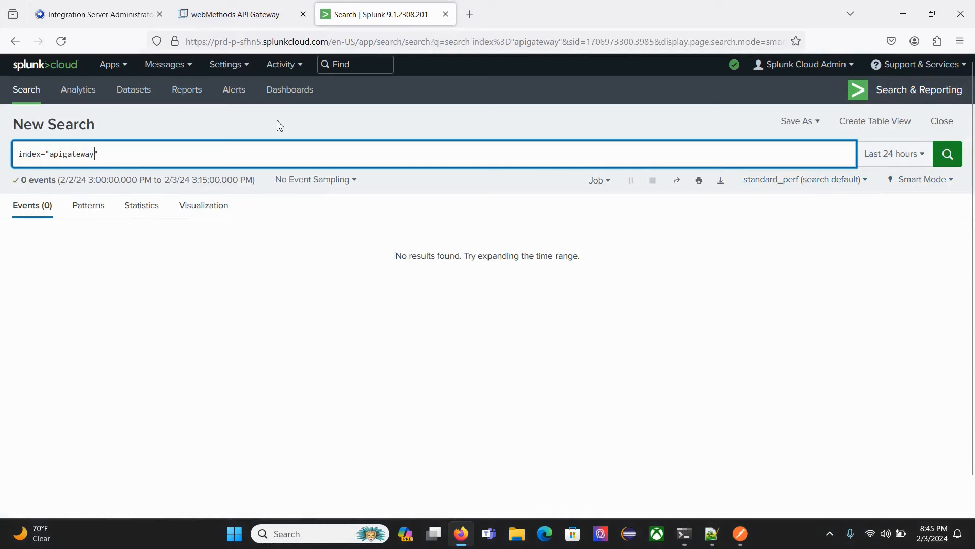
click(238, 14)
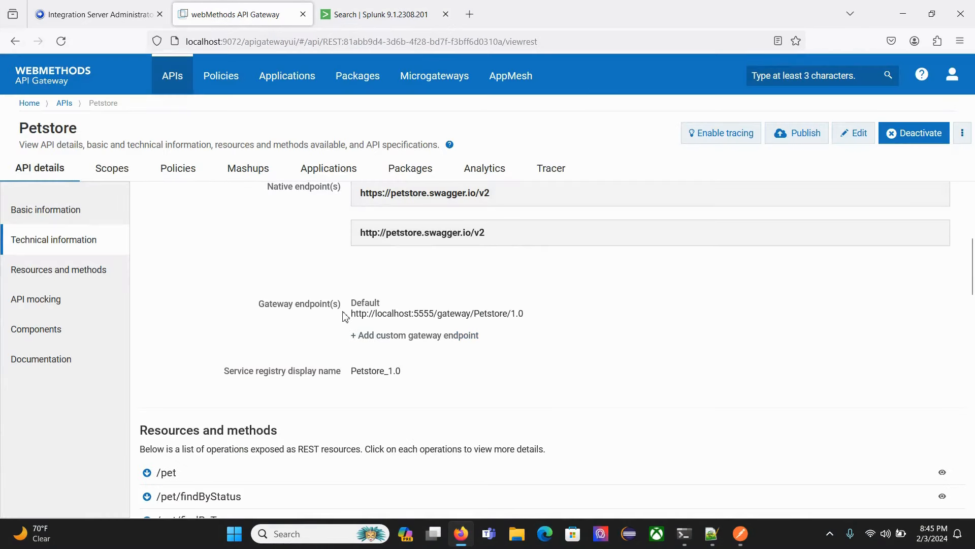
Copy the Petstore gateway endpoint into a new Postman request URL and strip the Default label
drag(345, 316, 549, 327)
click(394, 328)
drag(349, 314, 532, 321)
key(ctrl+c)
click(533, 321)
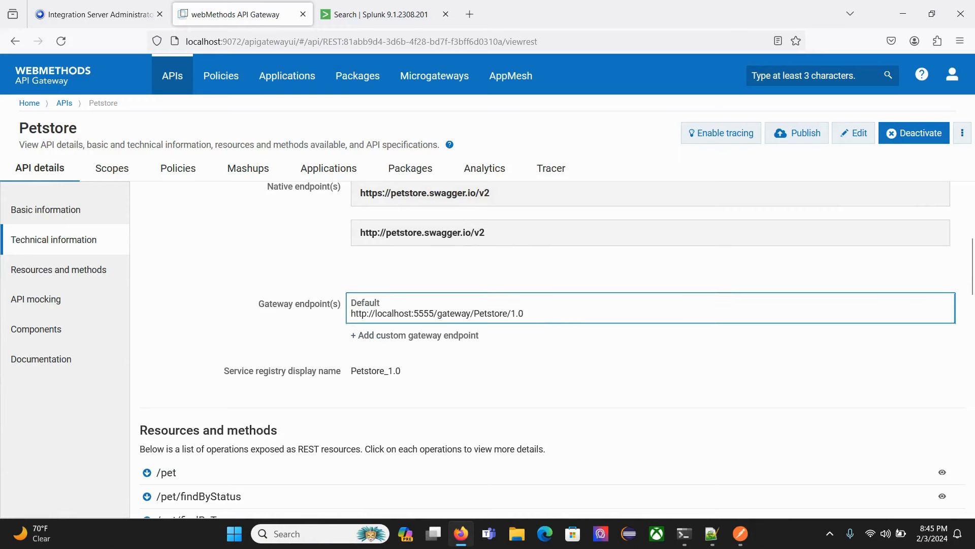
click(740, 537)
click(767, 75)
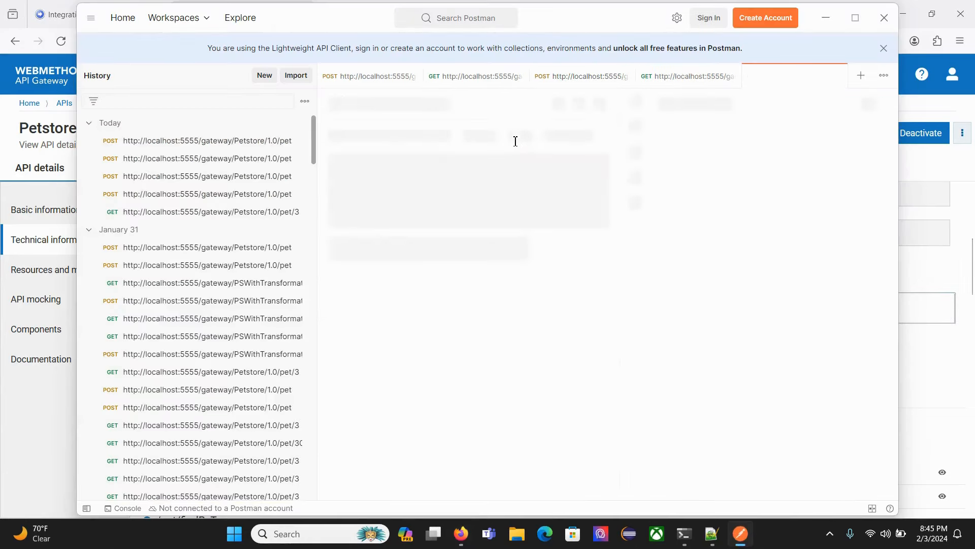
text(Default http://localhost:5555/gateway/Petstore/1.0)
key(ctrl+a)
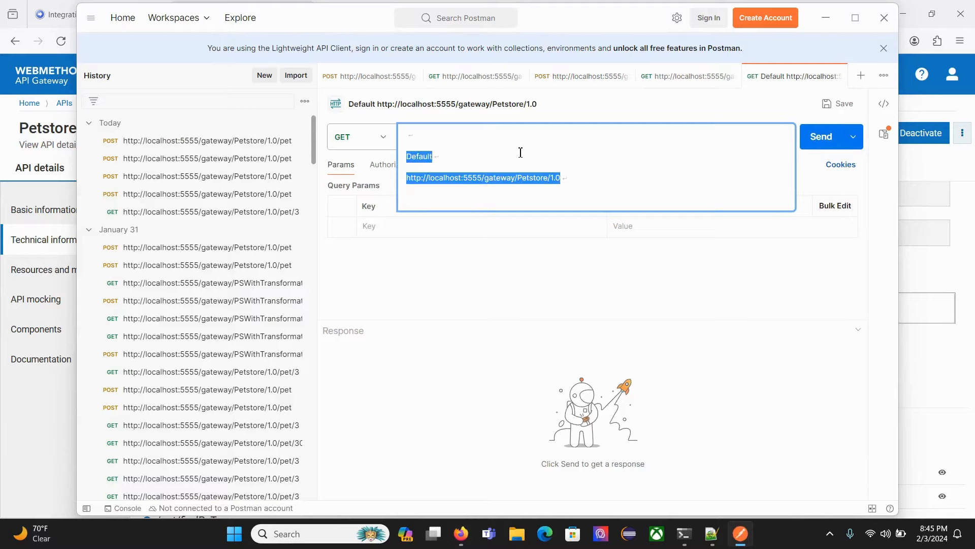
text(Default http://localhost:5555/gateway/Petstore/1.0)
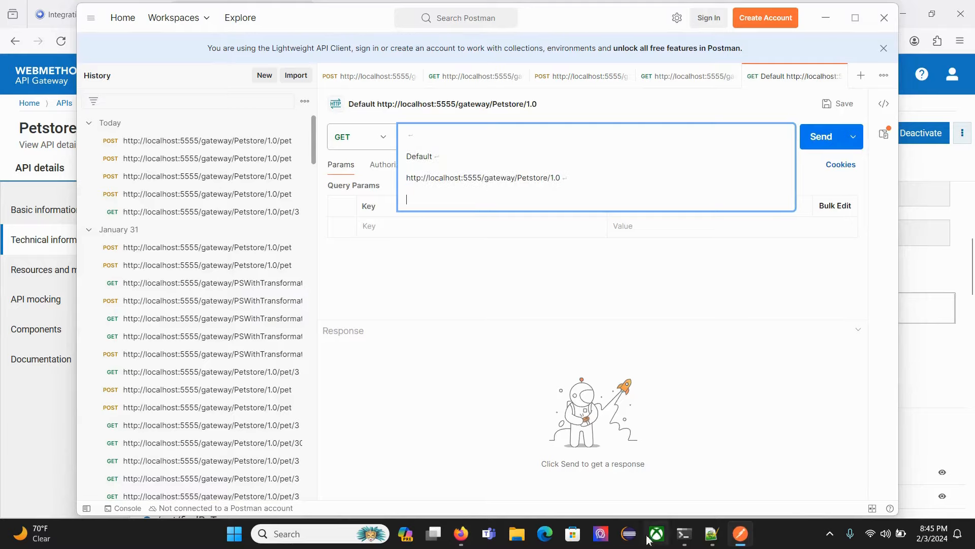
key(shift+Home)
key(BackSpace)
key(BackSpace)
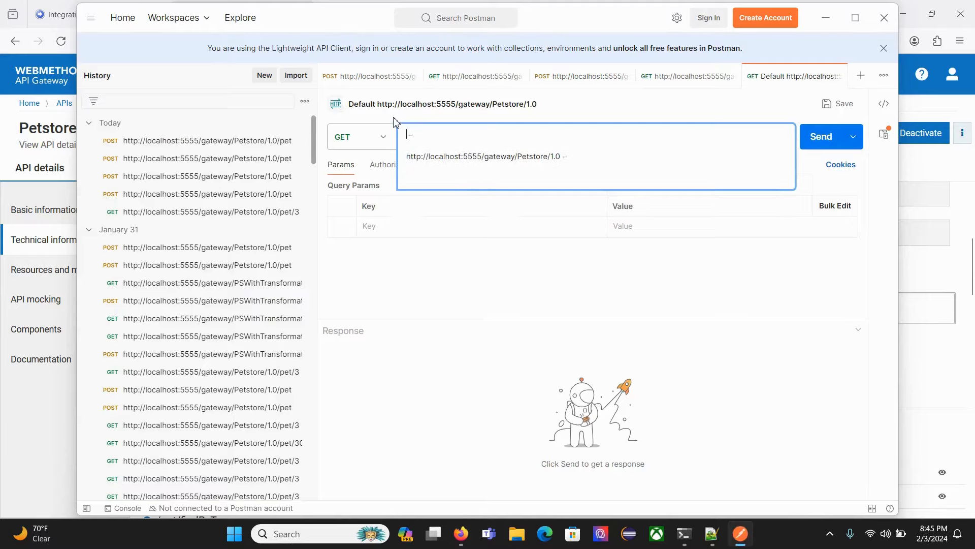
key(Delete)
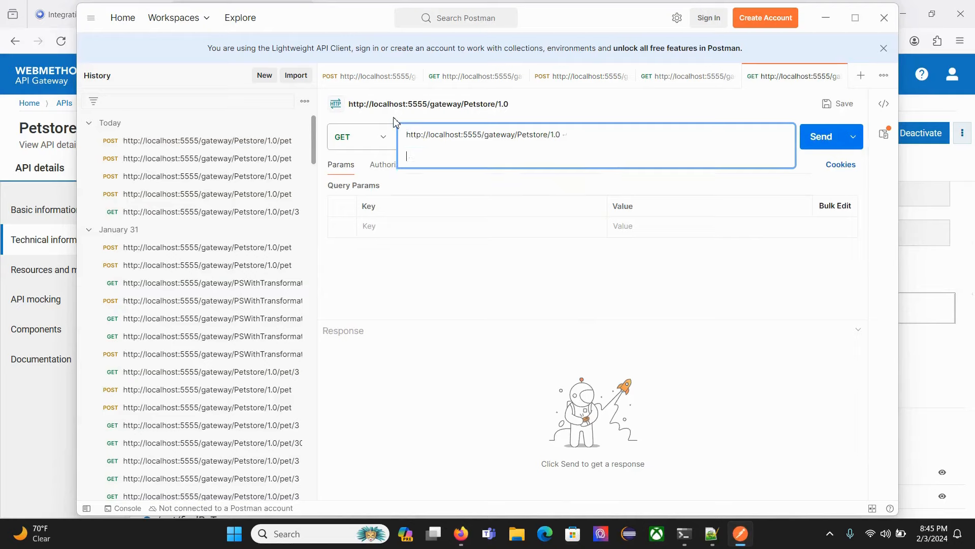
key(BackSpace)
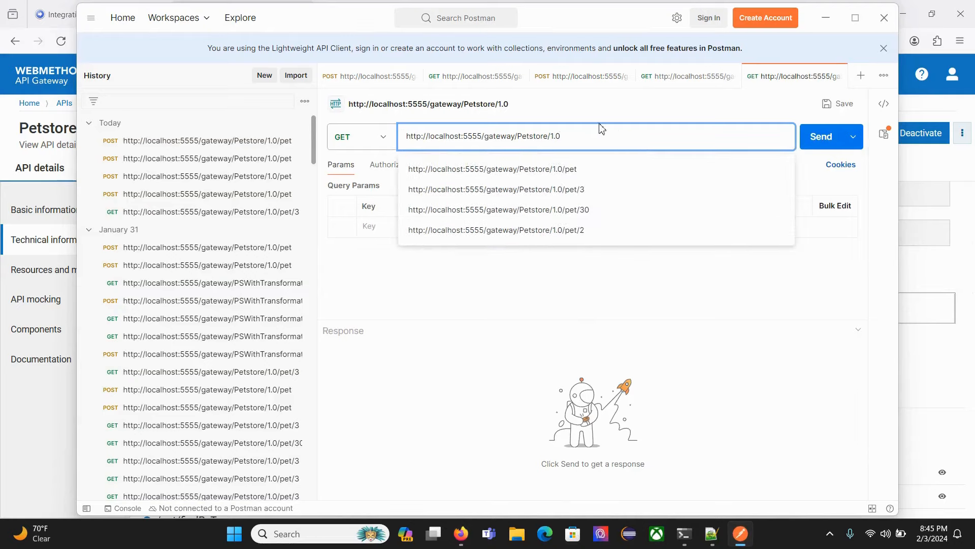
Use the earlier pet/3 URL and check the /pet/{petId} resource in API Gateway
click(598, 188)
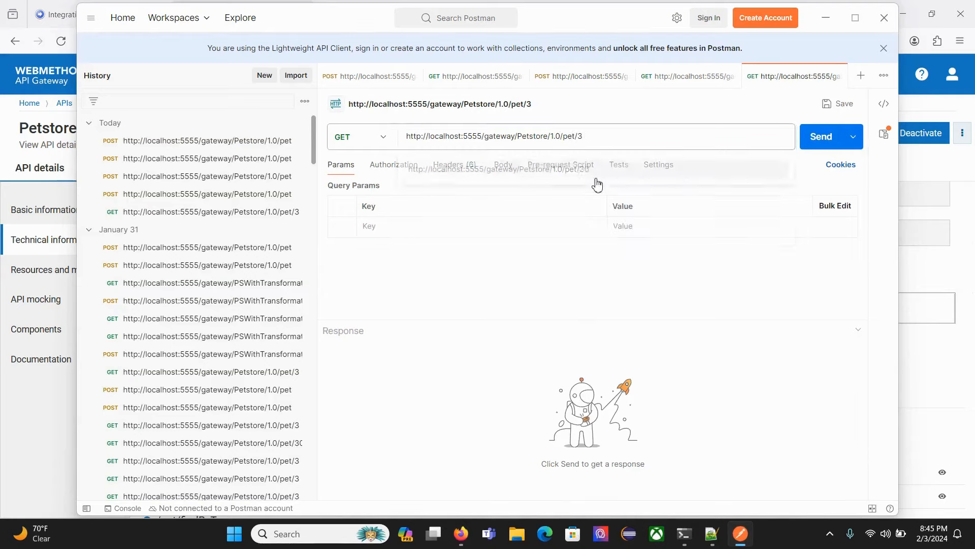
click(612, 139)
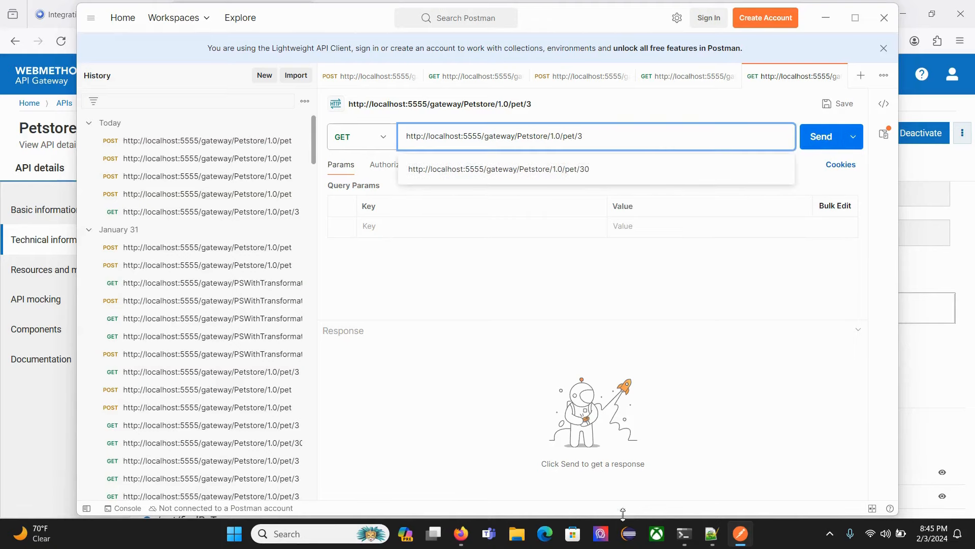
click(461, 533)
click(65, 274)
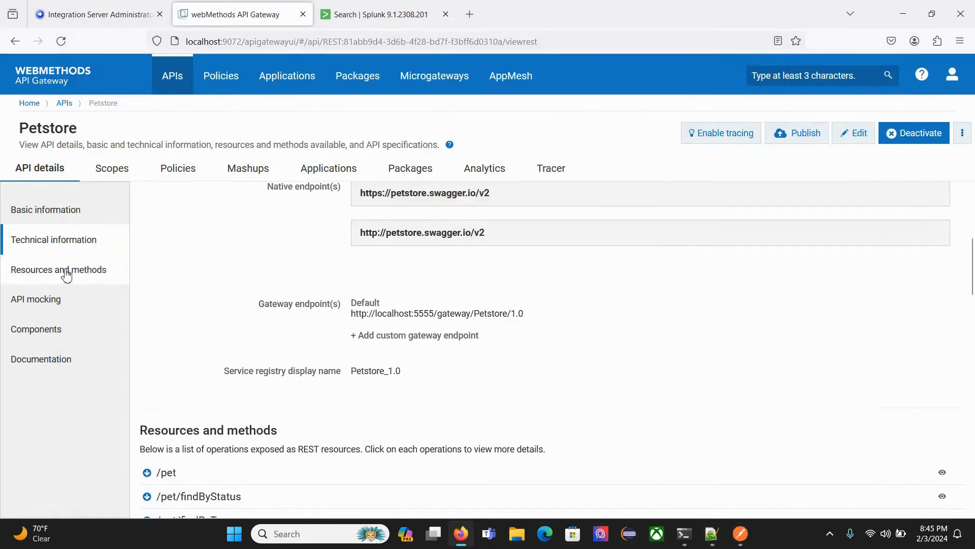
click(186, 307)
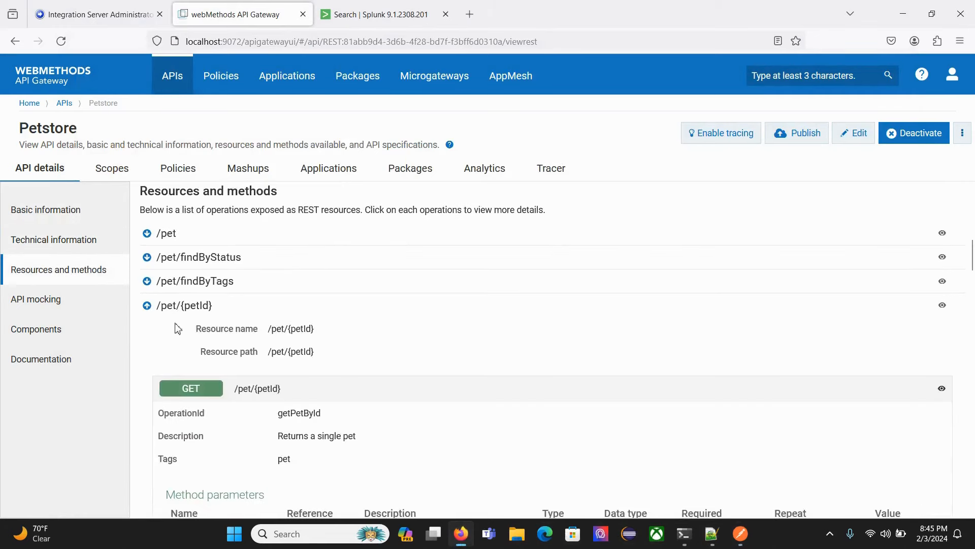
Send the GET request for pet 3, which returns 404 Not Found, then return to API Gateway
click(740, 534)
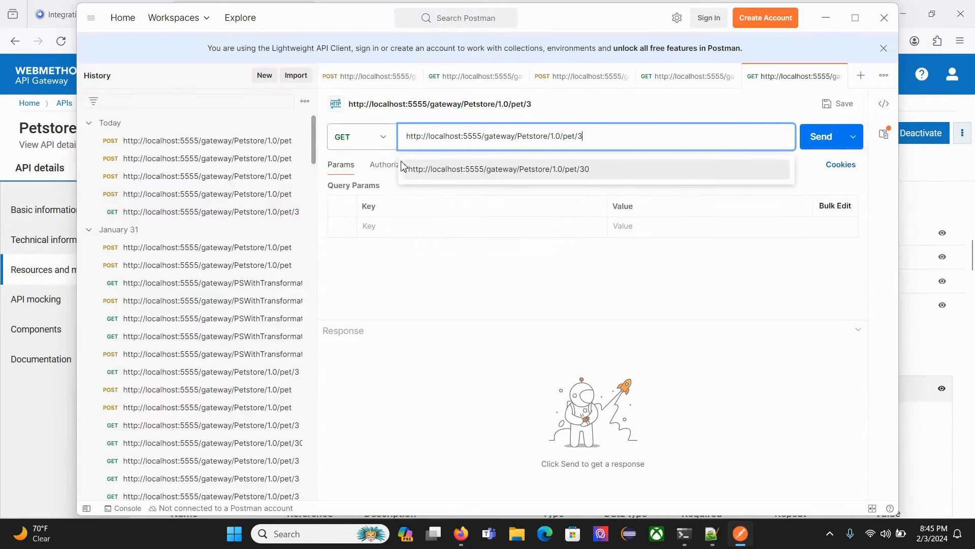
click(551, 315)
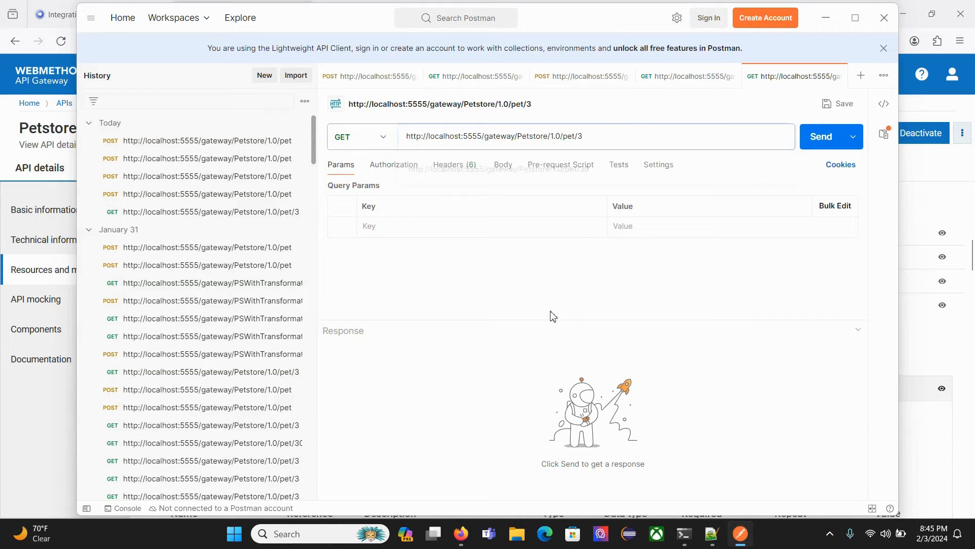
click(645, 135)
click(811, 139)
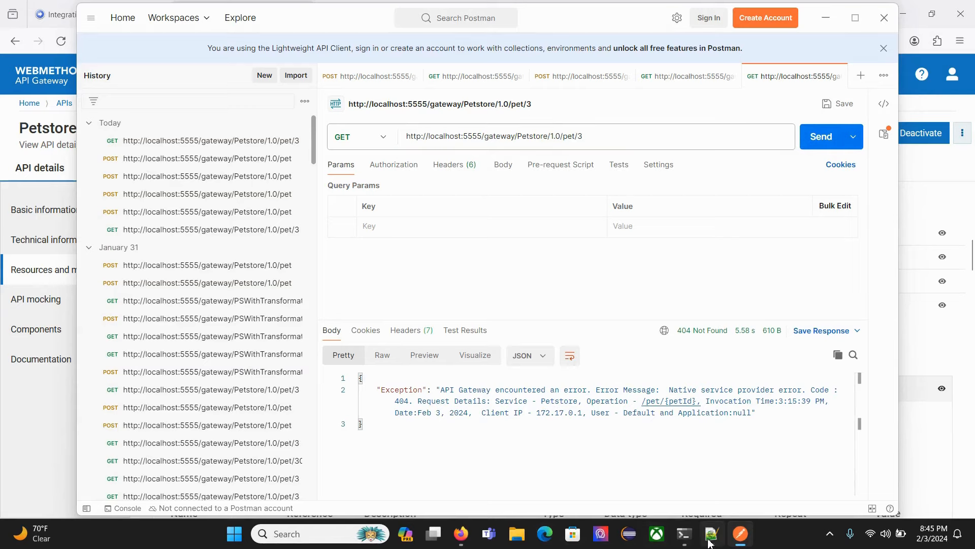
click(461, 533)
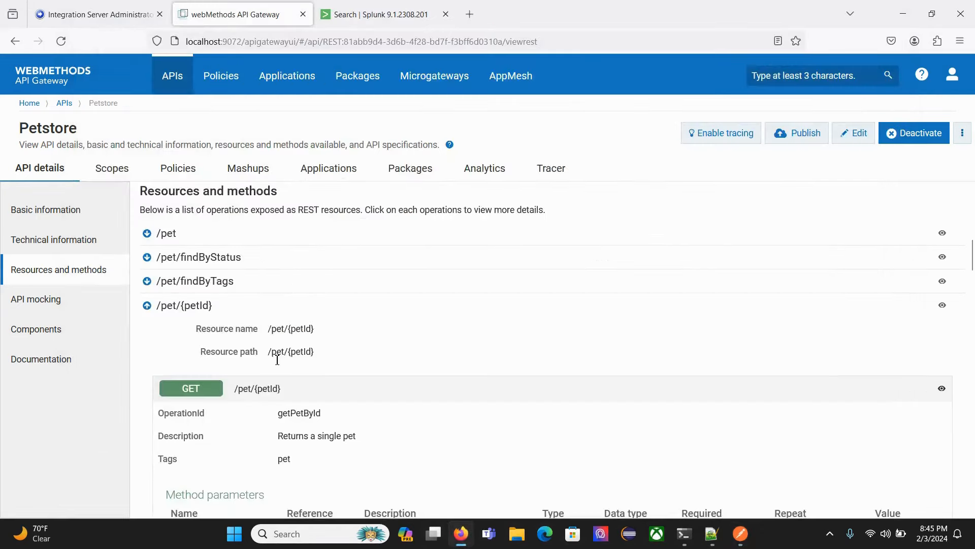
Paste the gateway URL from Basic information into Postman, send GET /pet/2, and get 200 OK with CatTest
click(105, 216)
scroll(401, 353, down, 4)
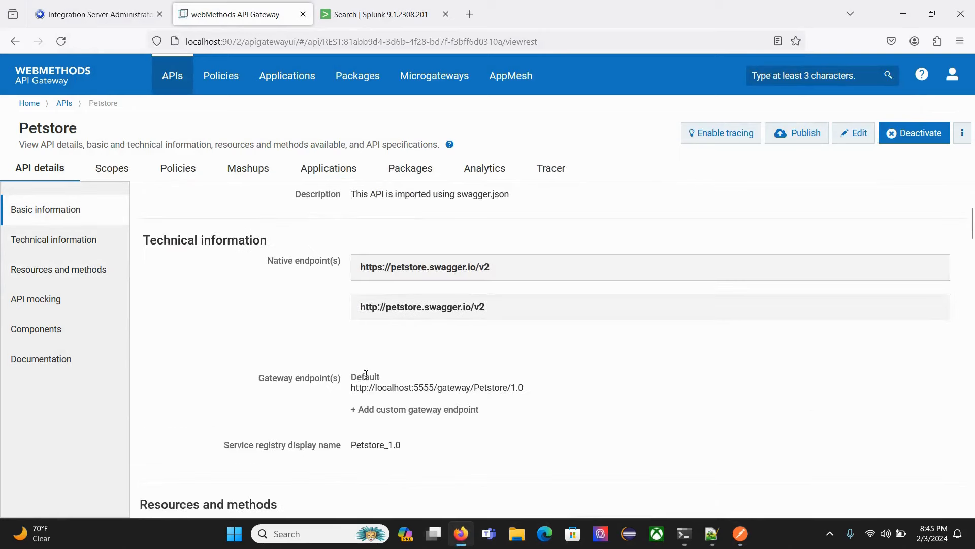
drag(351, 388, 516, 388)
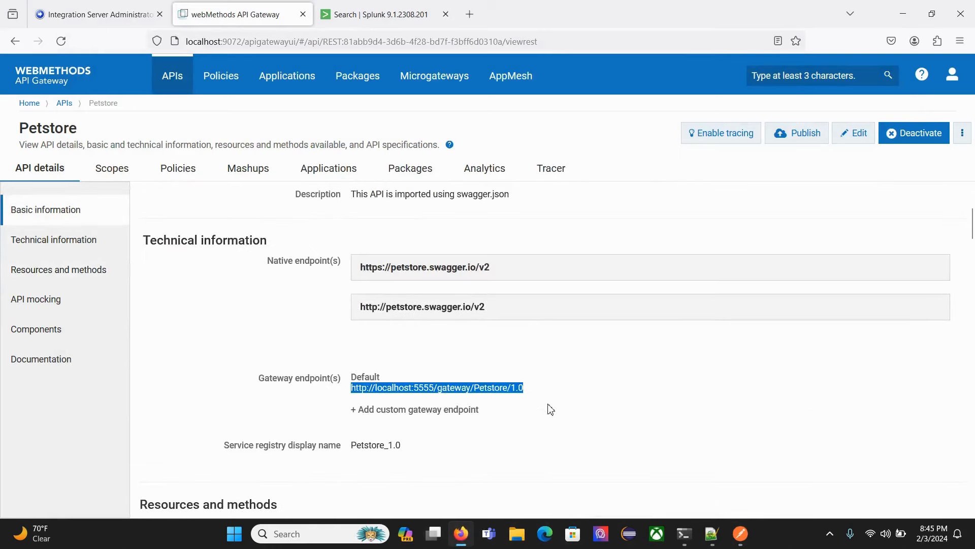
click(740, 533)
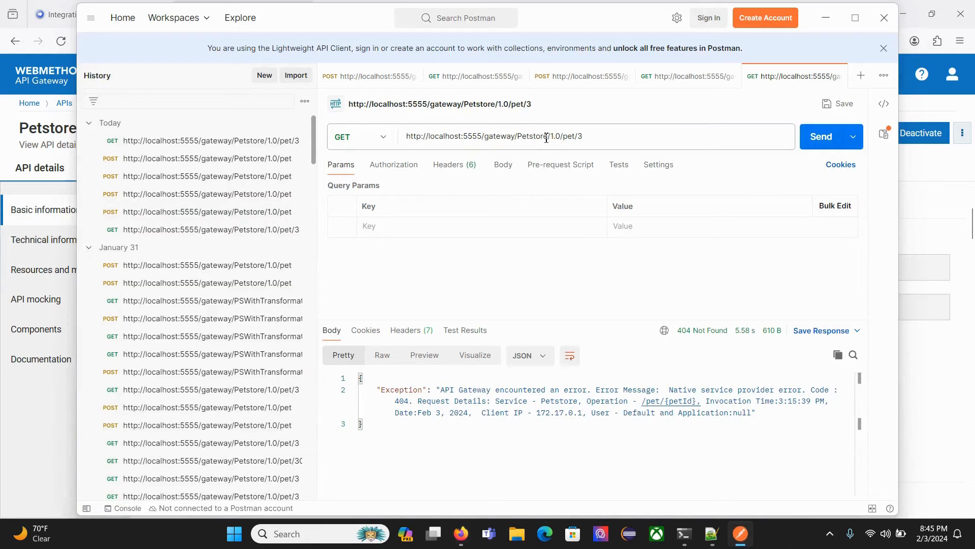
drag(562, 138, 378, 137)
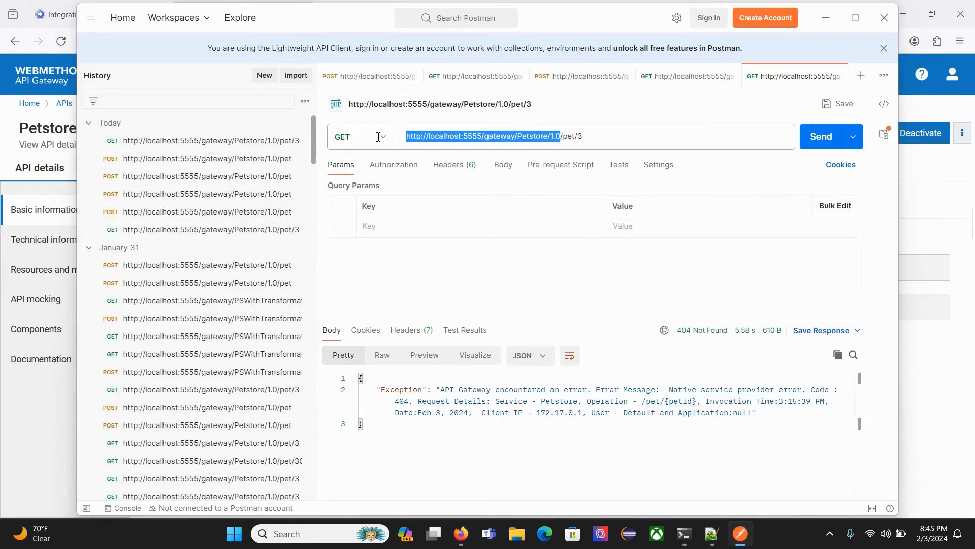
key(ctrl+v)
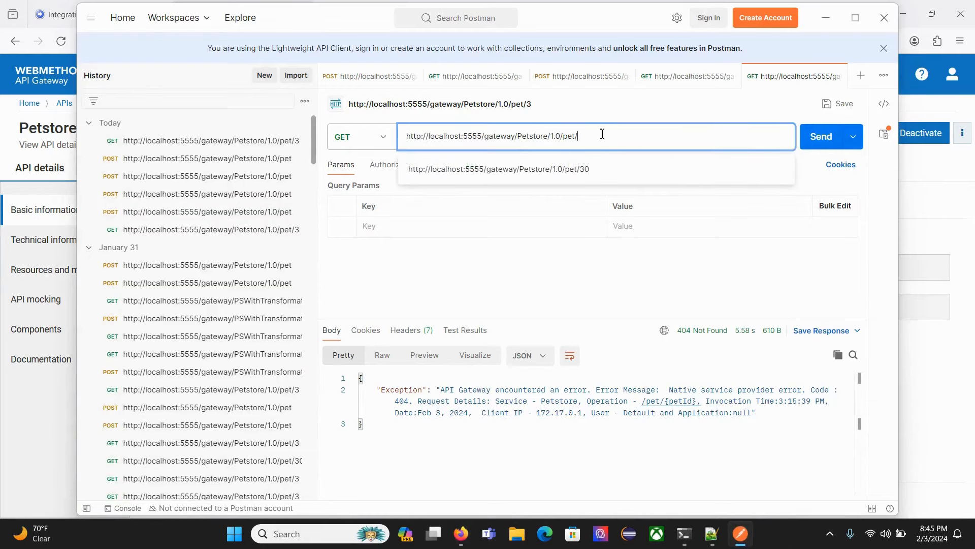
text(2)
click(821, 136)
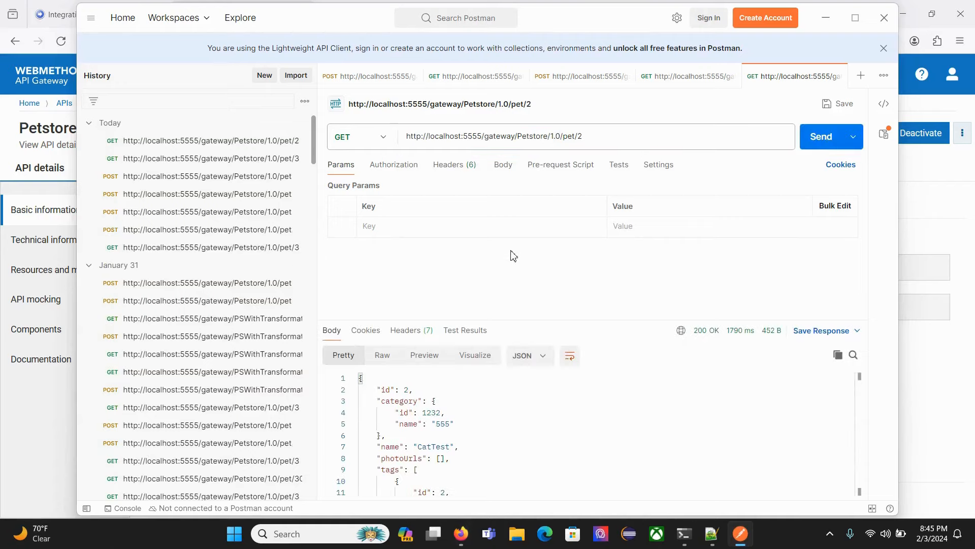
click(463, 411)
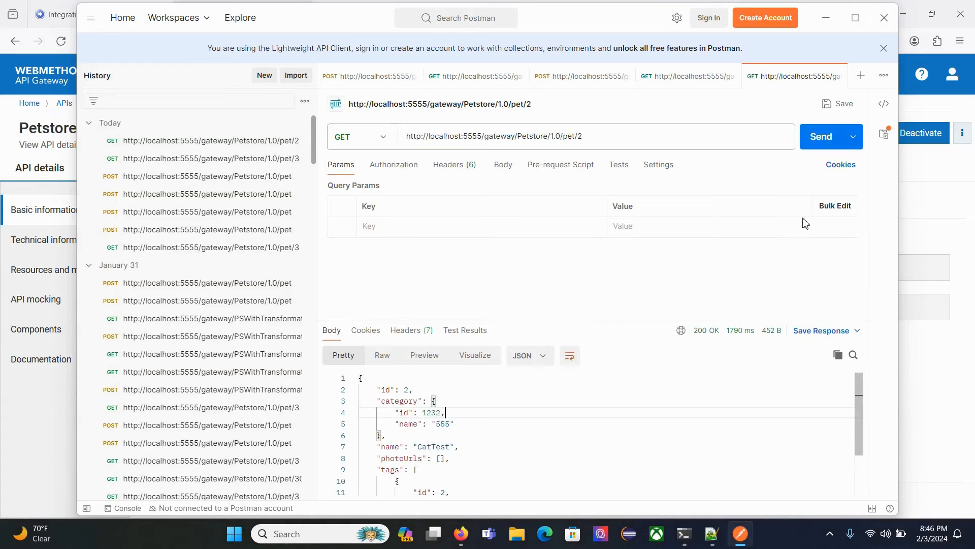
click(826, 18)
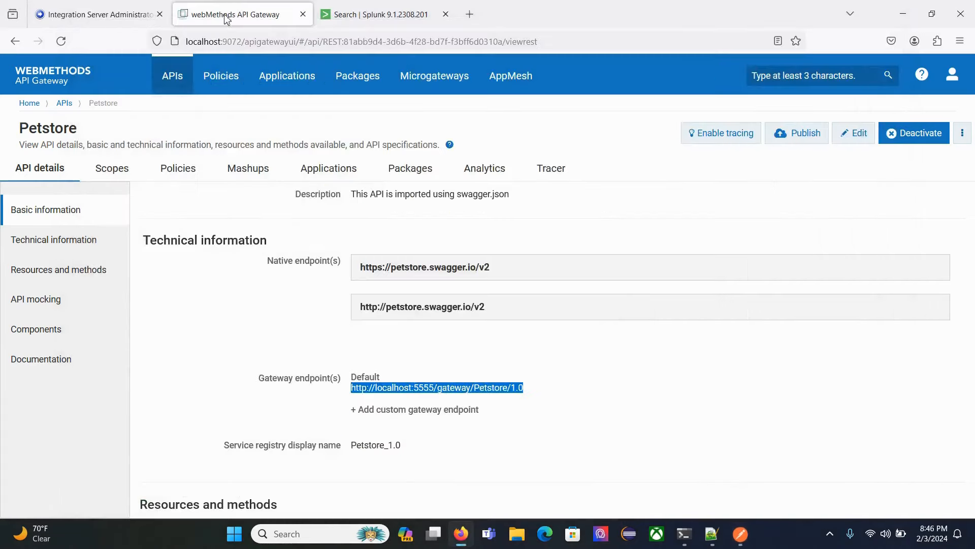
Glance at the still-empty Splunk apigateway search, then return to Petstore's API Gateway page
click(366, 6)
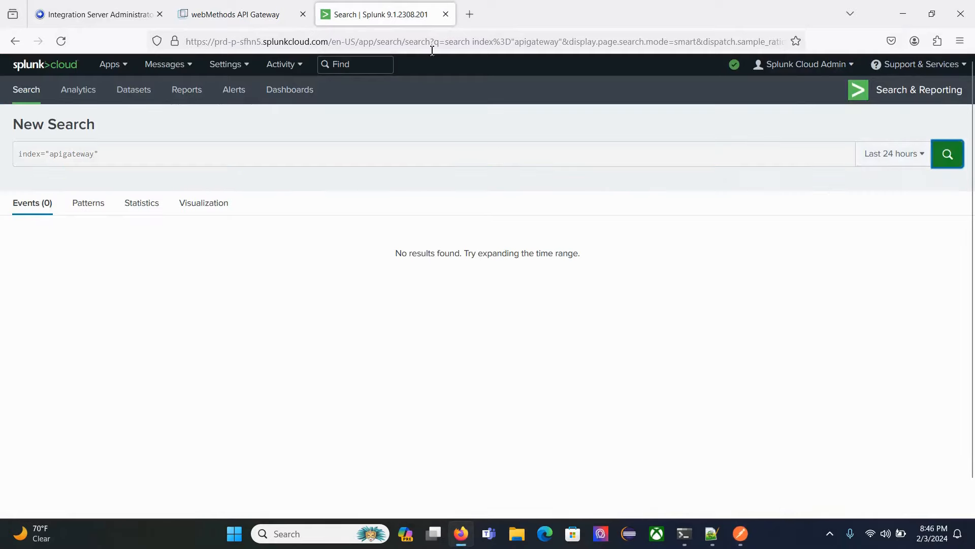
click(247, 21)
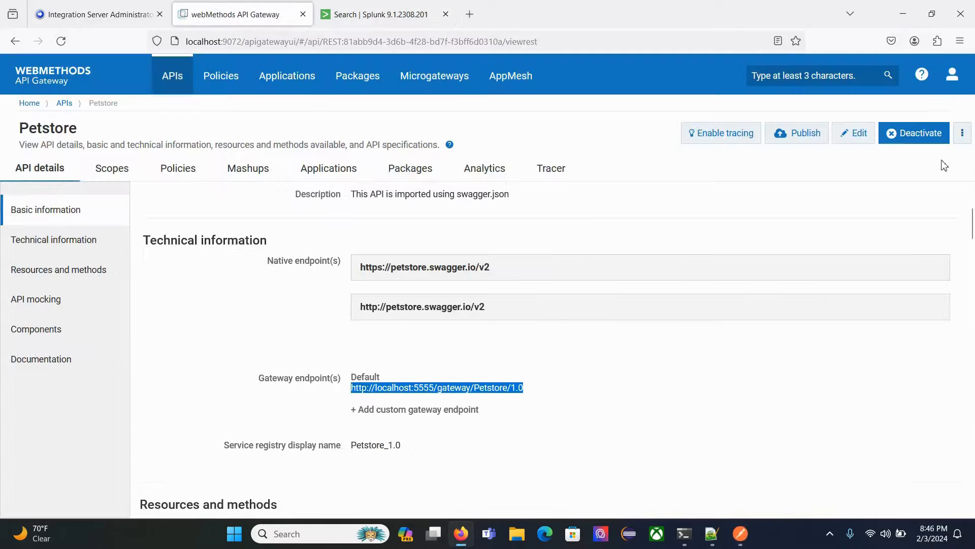
click(953, 75)
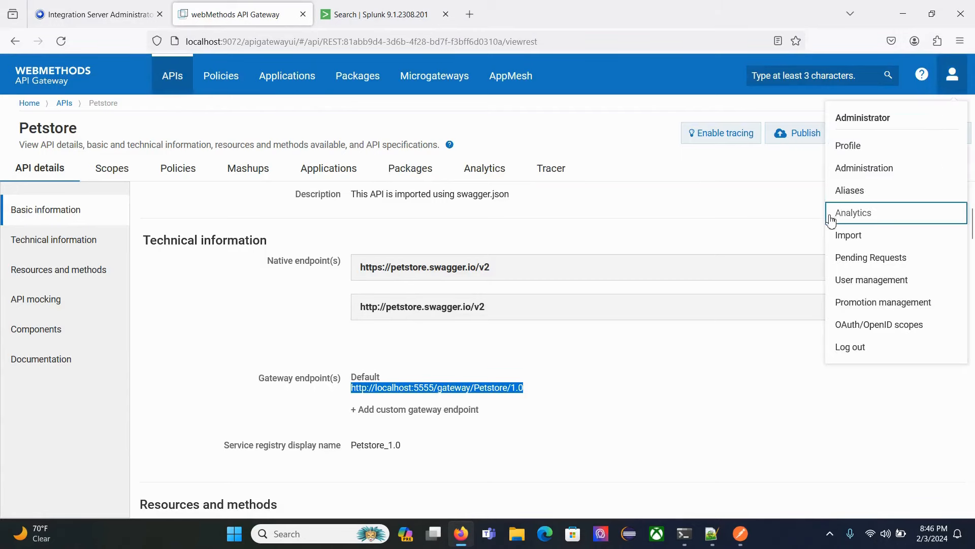
Open the Splunk custom destination under Administration > Destinations for editing
click(869, 170)
click(178, 169)
scroll(80, 442, down, 1)
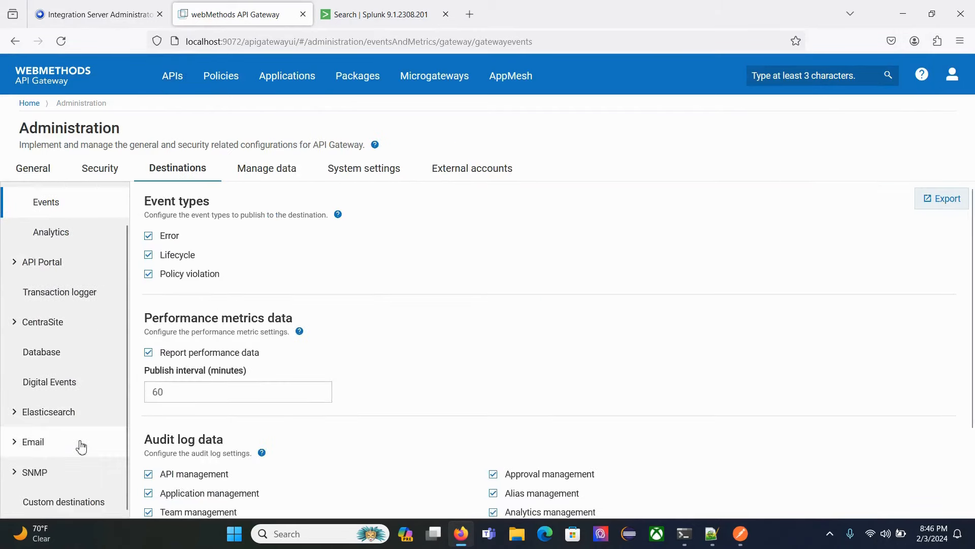
click(71, 502)
click(160, 264)
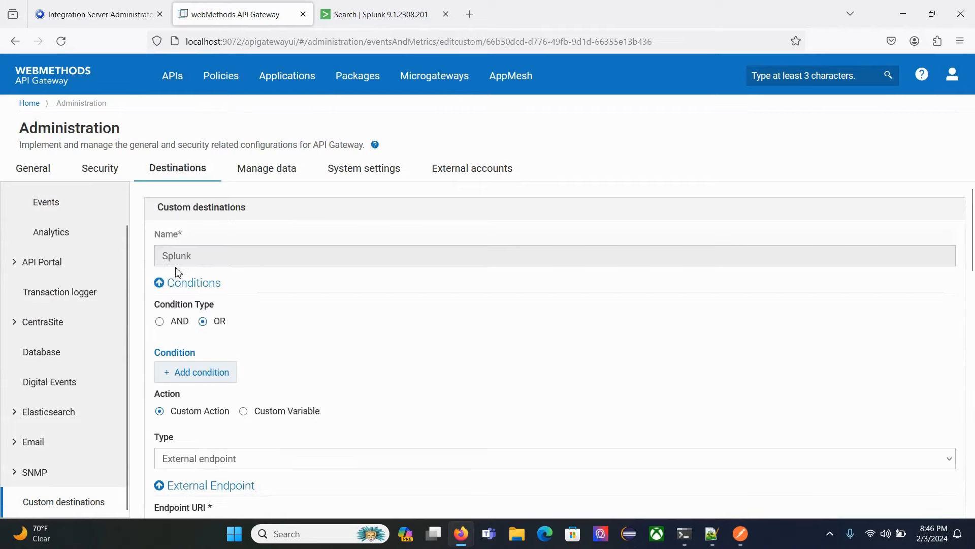
Set Publish interval to 1 minute and update the Splunk destination
scroll(178, 273, down, 10)
click(217, 356)
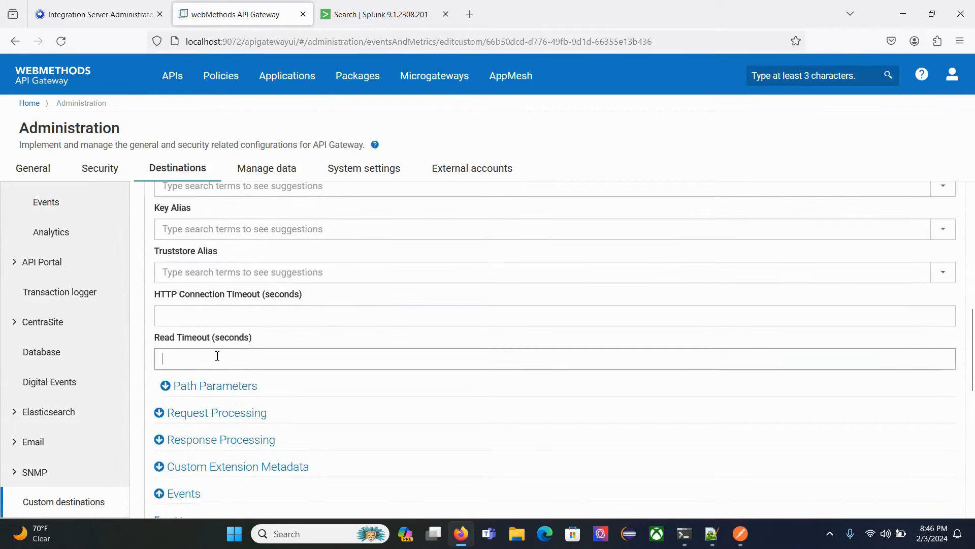
scroll(234, 357, down, 1)
scroll(216, 335, up, 4)
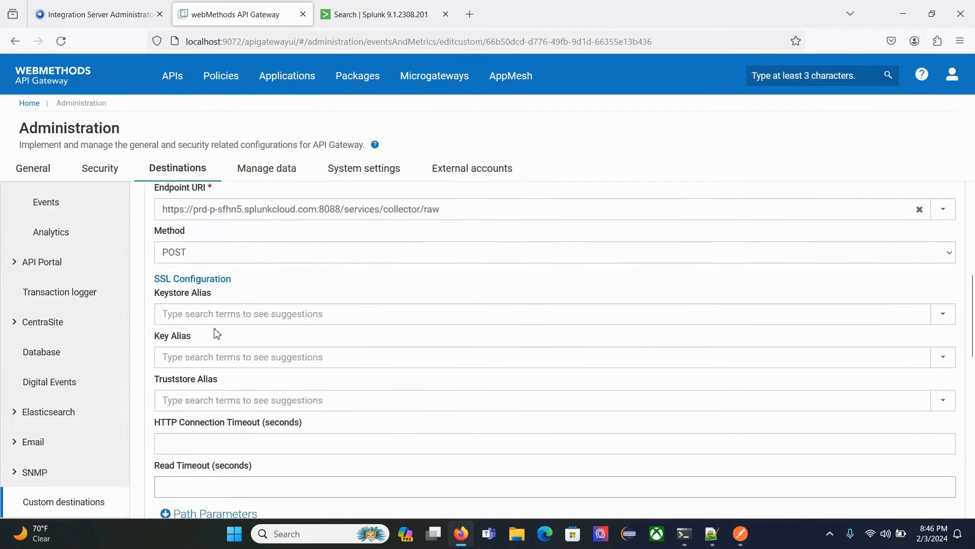
scroll(217, 333, up, 2)
scroll(217, 356, down, 12)
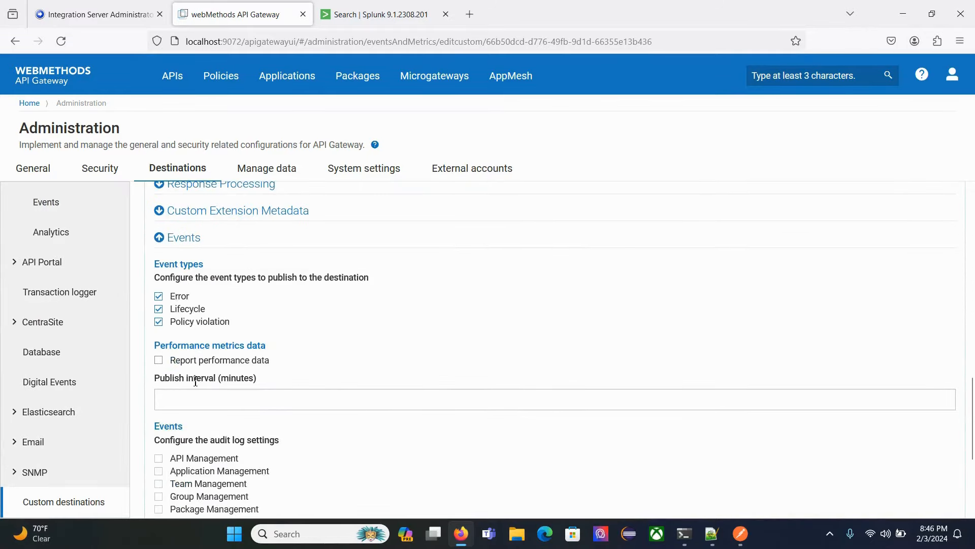
drag(156, 381, 239, 412)
click(228, 402)
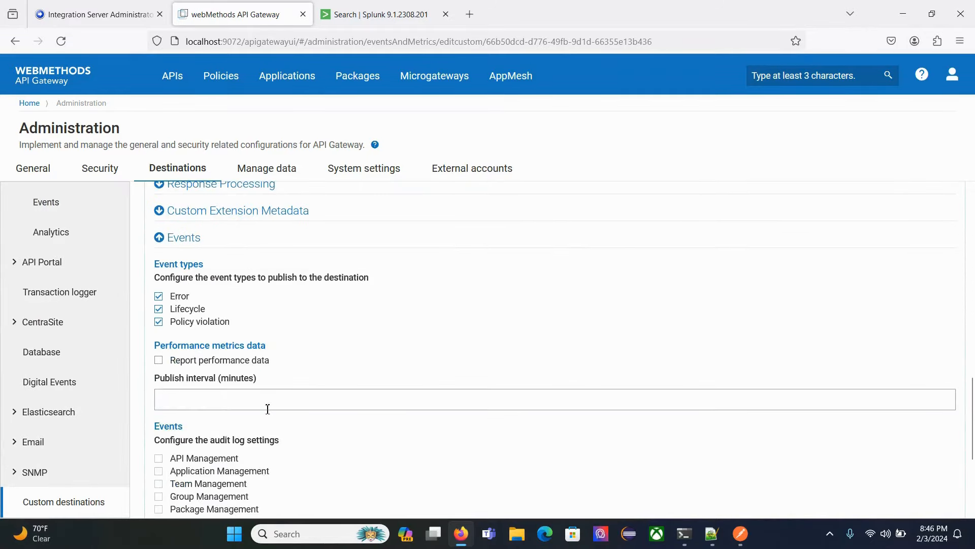
text(1)
scroll(284, 413, down, 4)
click(222, 482)
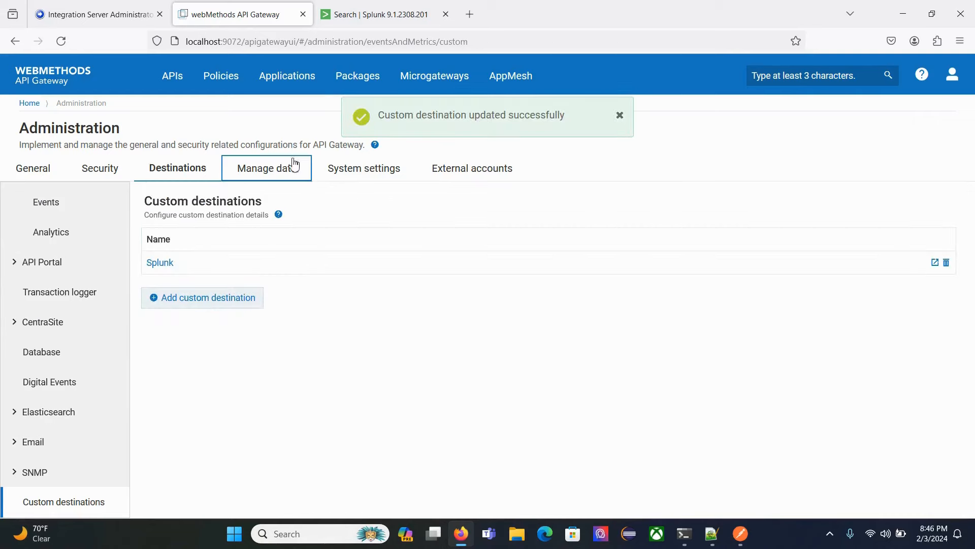
click(379, 15)
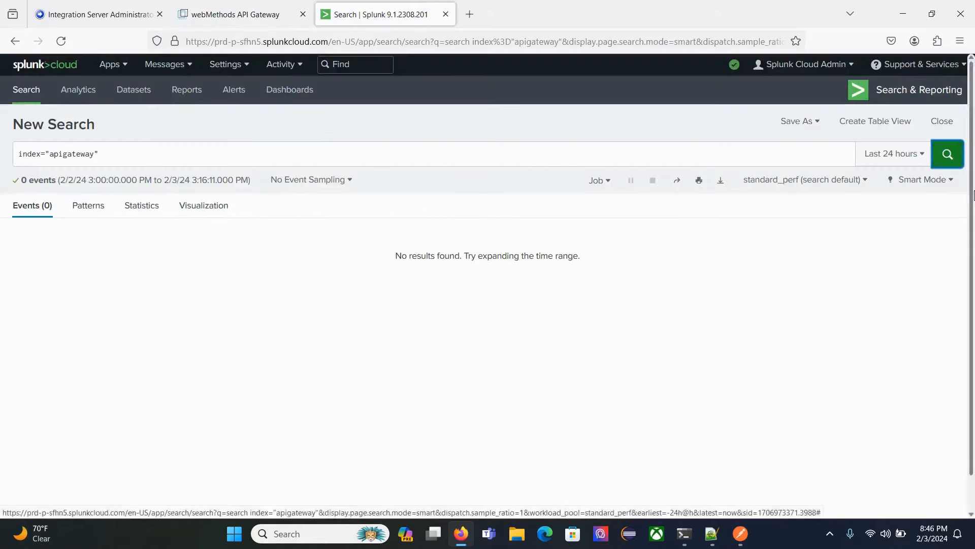
click(947, 162)
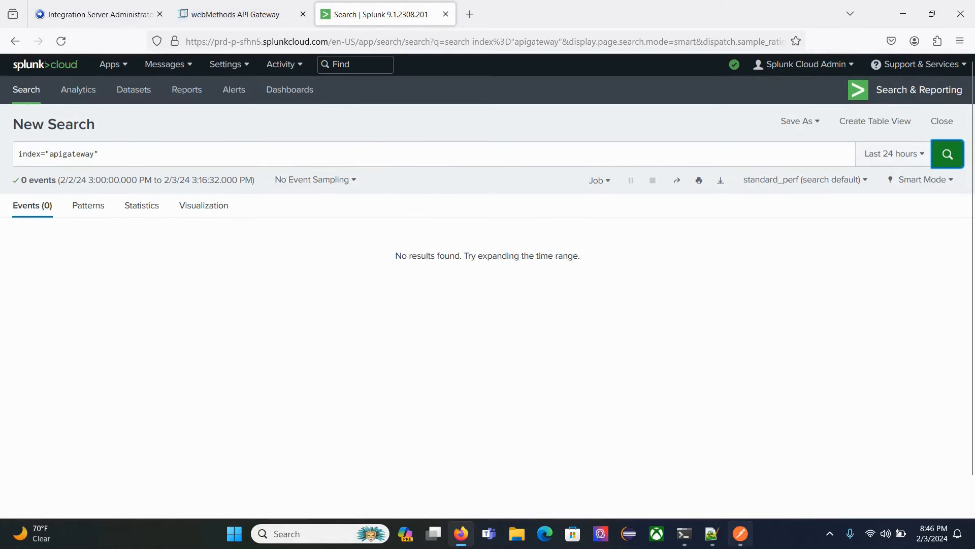
click(740, 533)
click(825, 136)
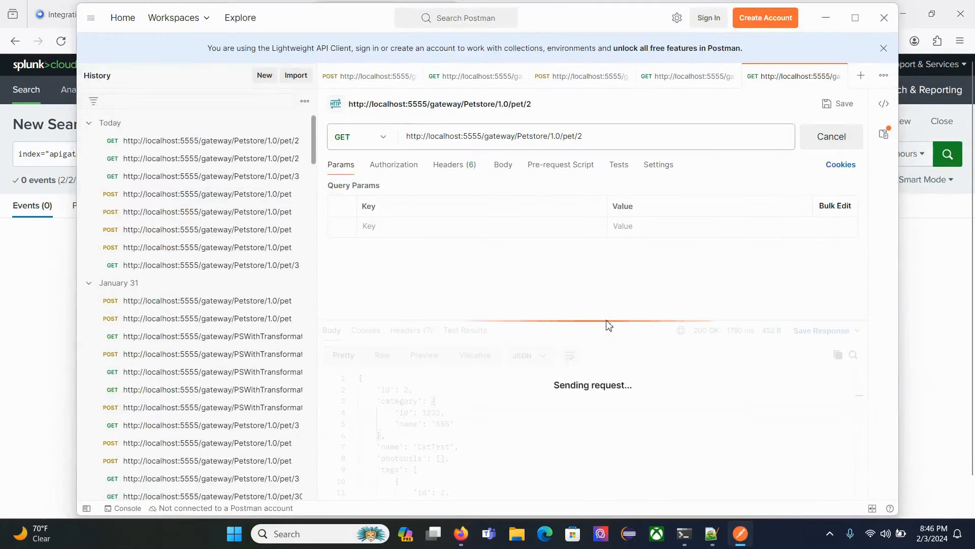
click(906, 325)
click(948, 155)
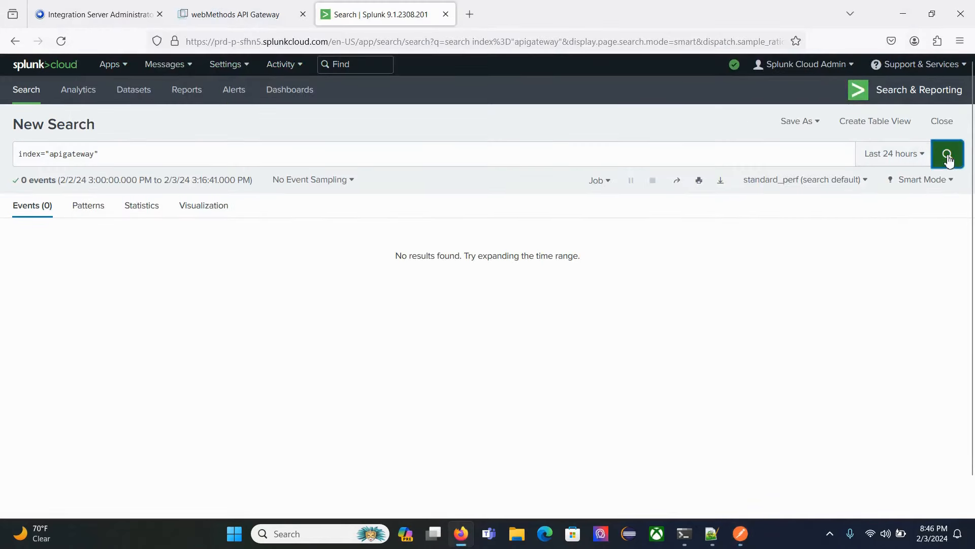
click(948, 155)
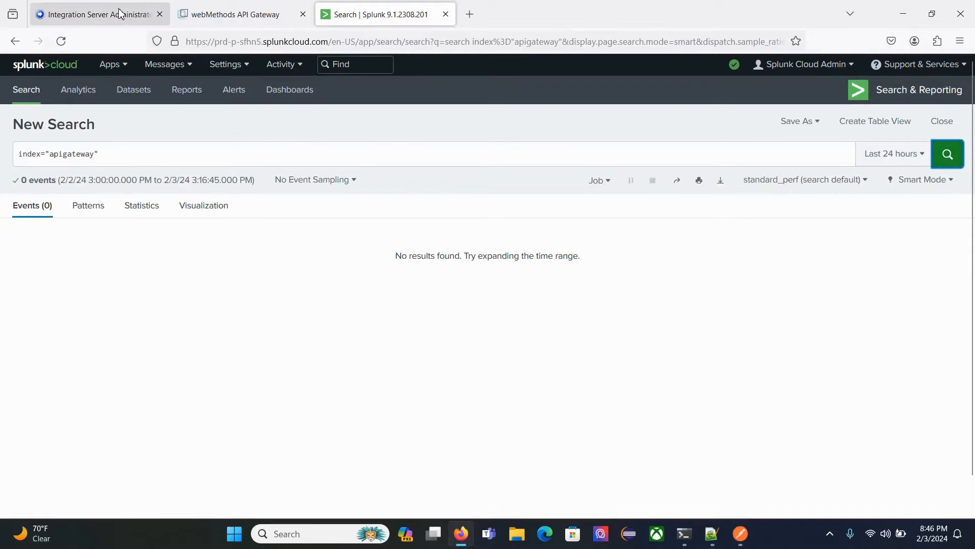
click(192, 157)
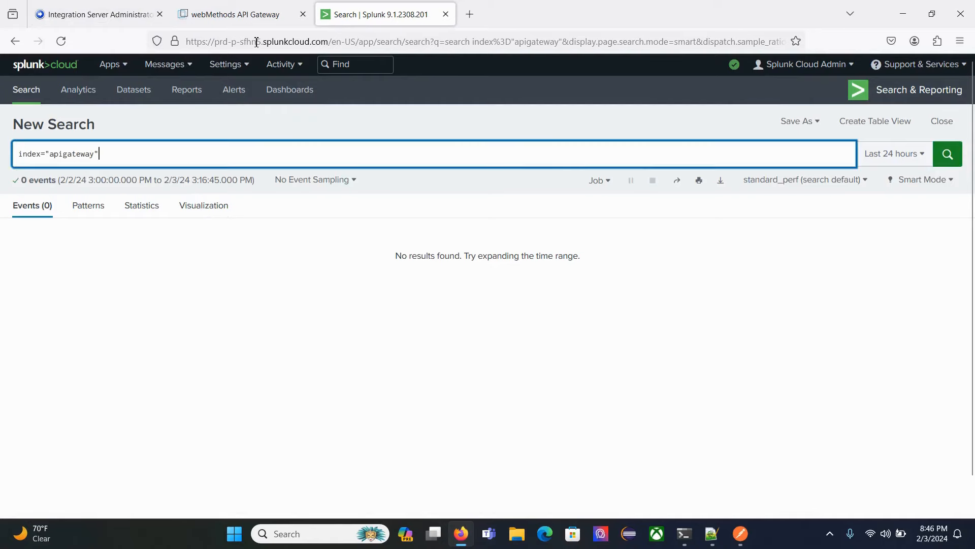
click(97, 14)
key(ctrl+Tab)
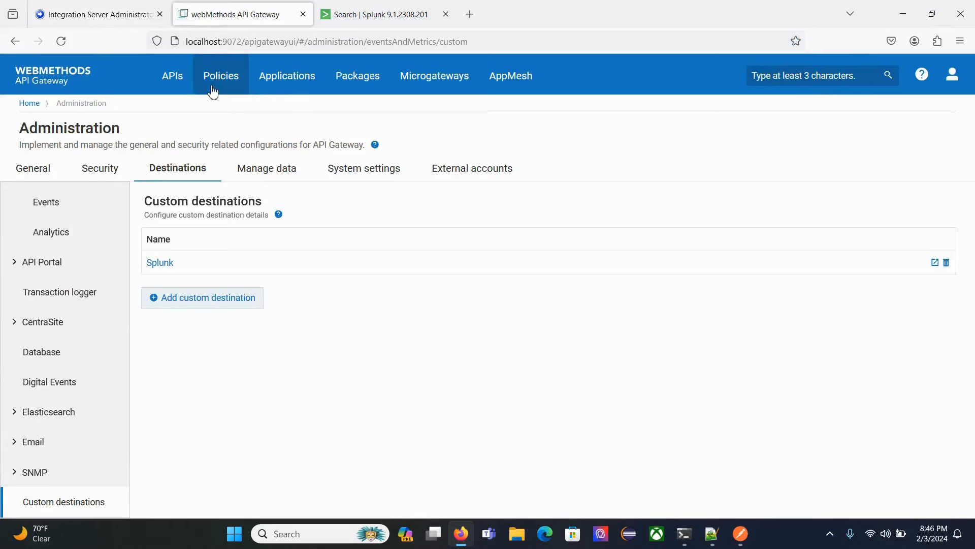
Open the Petstore API's Policies tab from the APIs list
click(179, 80)
click(258, 200)
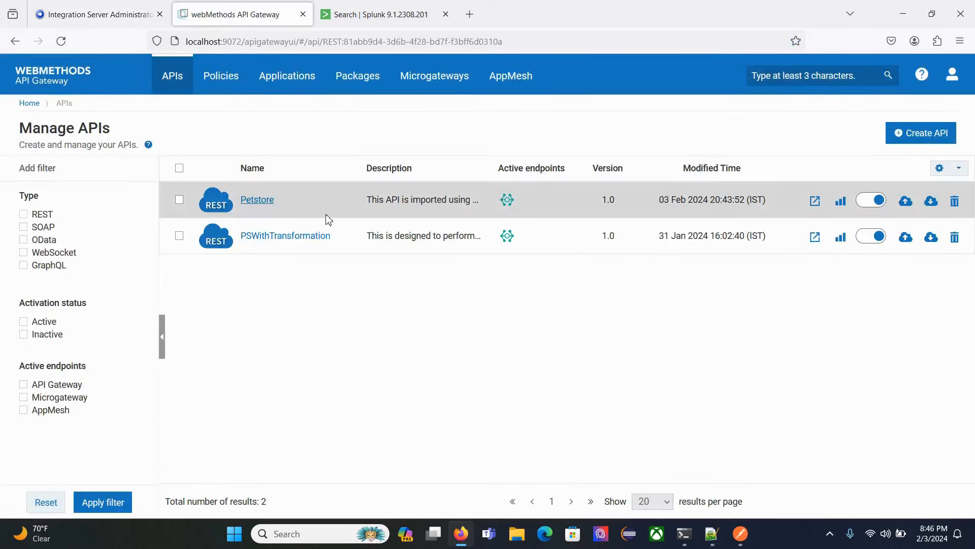
click(193, 168)
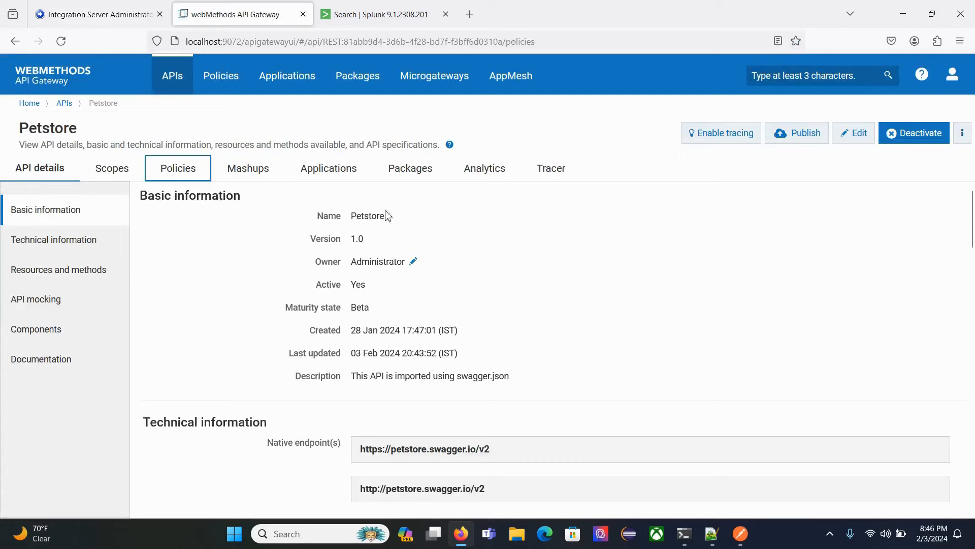
Rerun the Splunk apigateway index search several times, still finding 0 events, and return to API Gateway
click(381, 14)
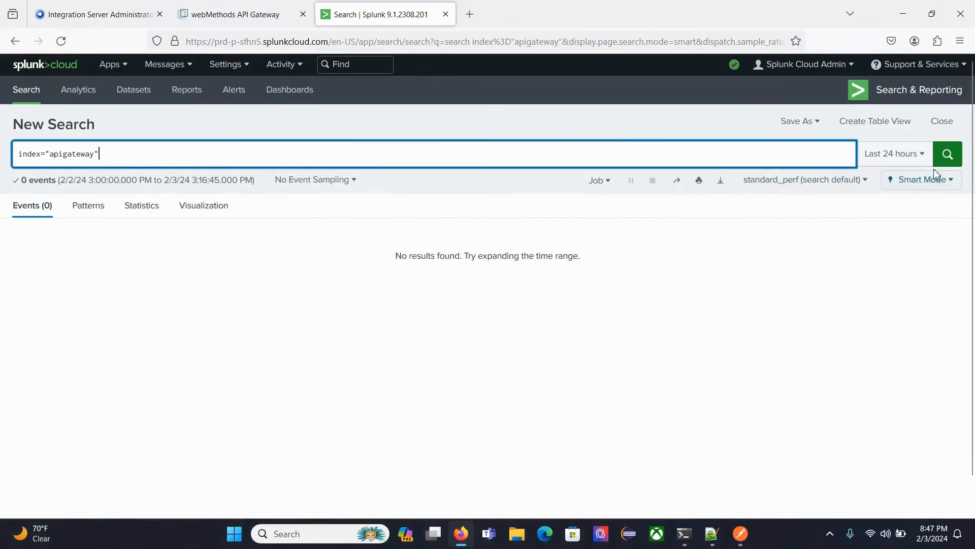
click(948, 155)
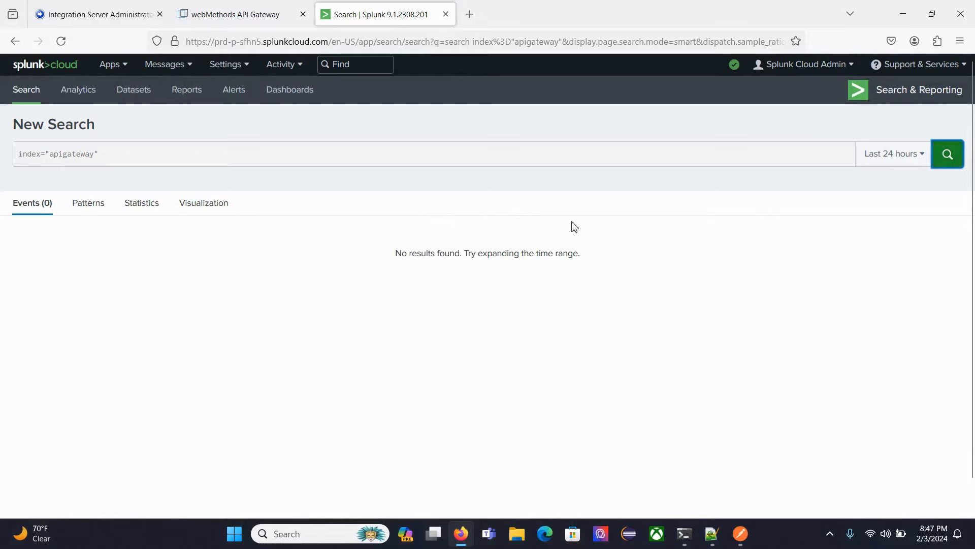
click(949, 155)
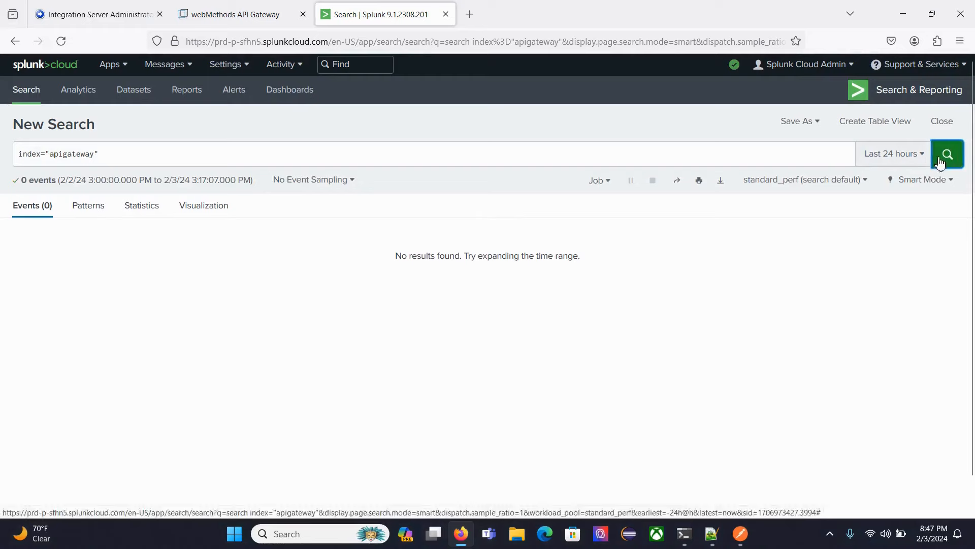
click(941, 162)
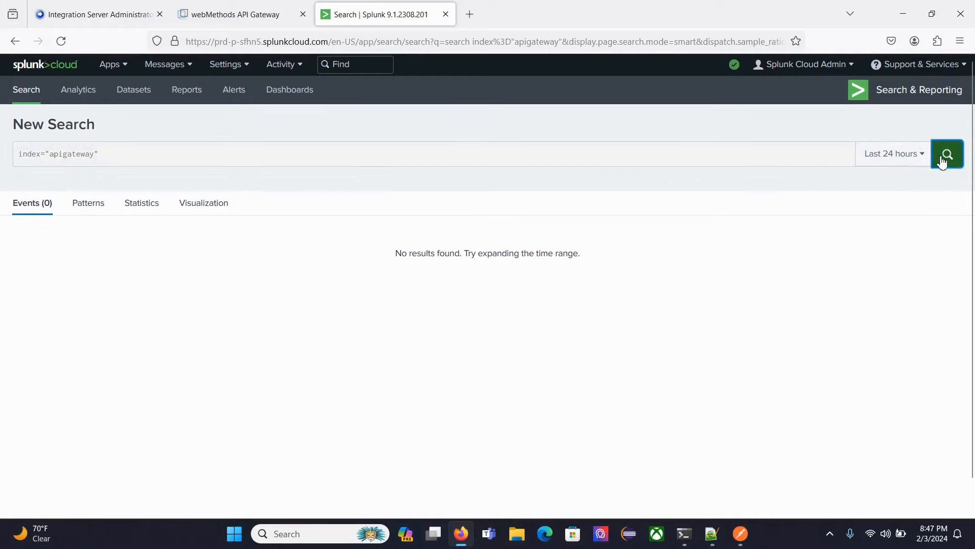
click(947, 156)
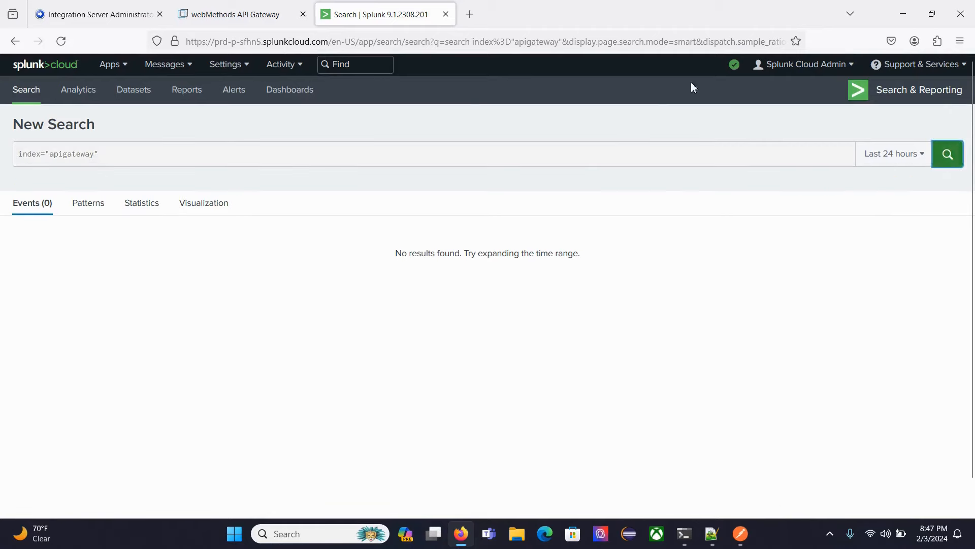
click(245, 10)
Open the Splunk custom destination from Administration > Destinations for editing
click(952, 75)
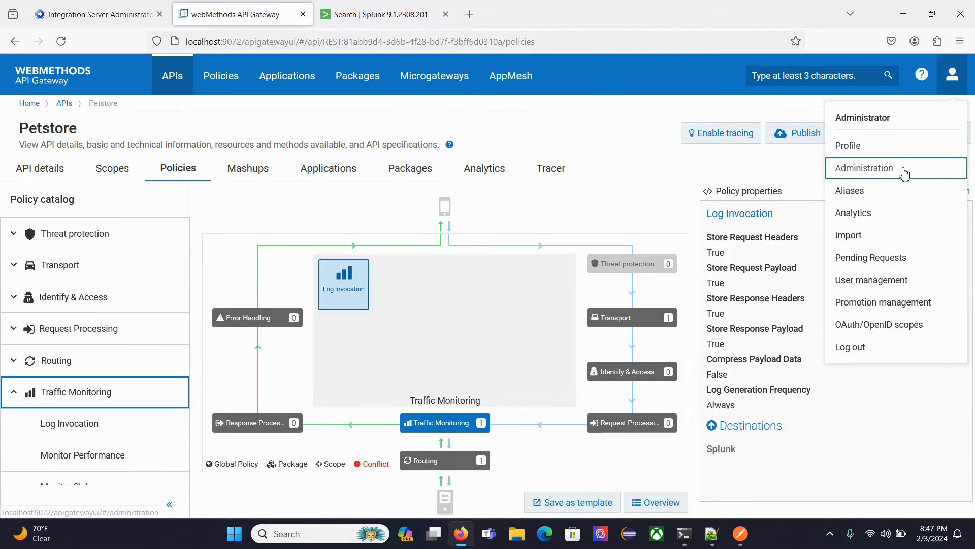
click(901, 169)
click(178, 169)
scroll(72, 374, down, 2)
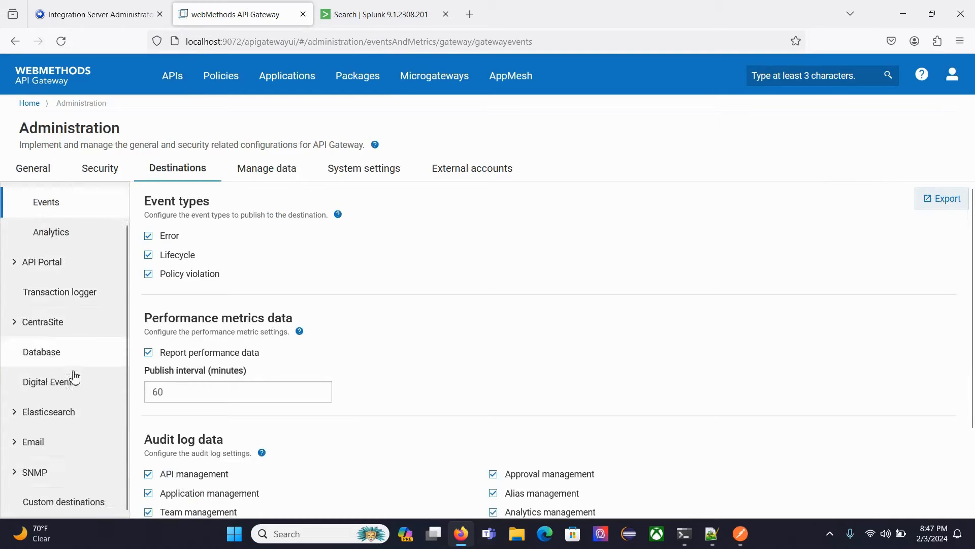
click(63, 500)
click(163, 263)
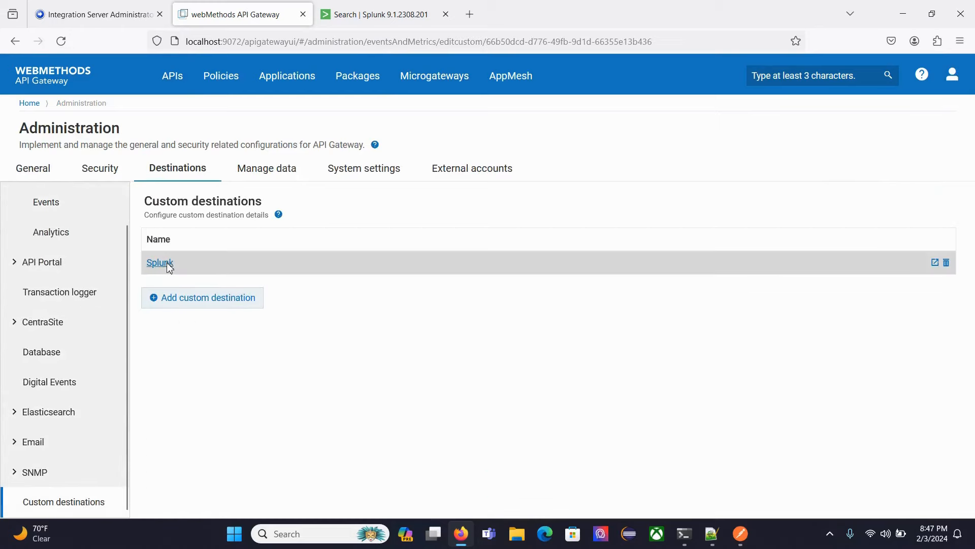
Review the collector endpoint URI and expand Request Processing > Headers
scroll(366, 254, down, 4)
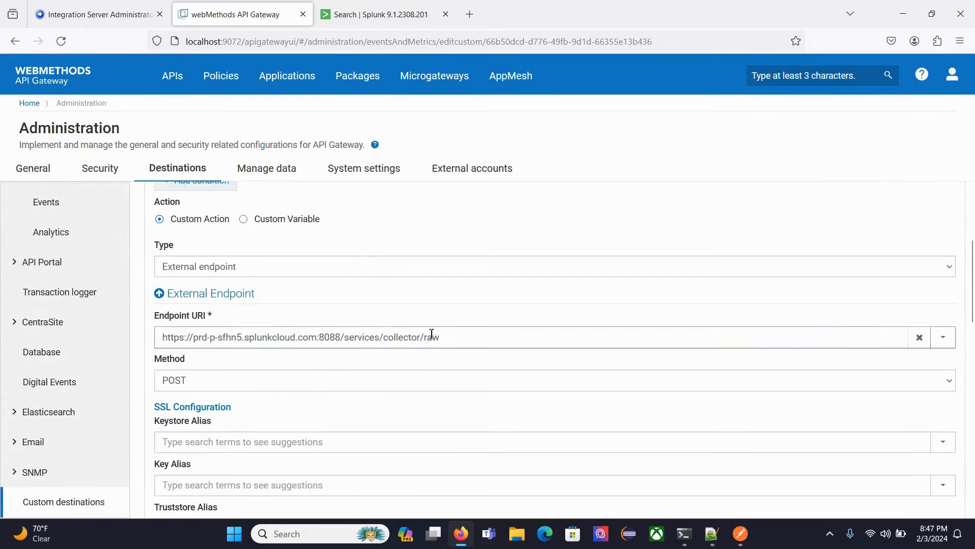
click(449, 340)
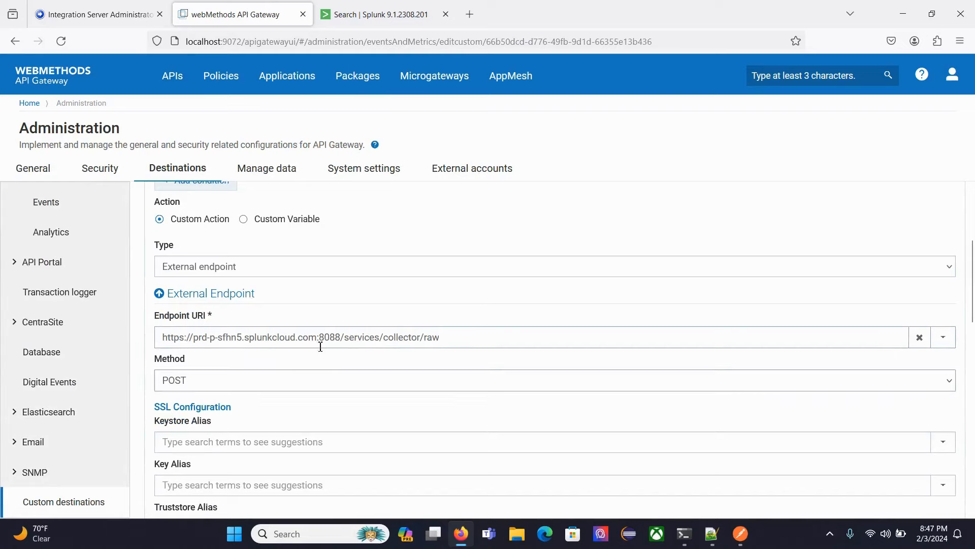
scroll(263, 345, down, 8)
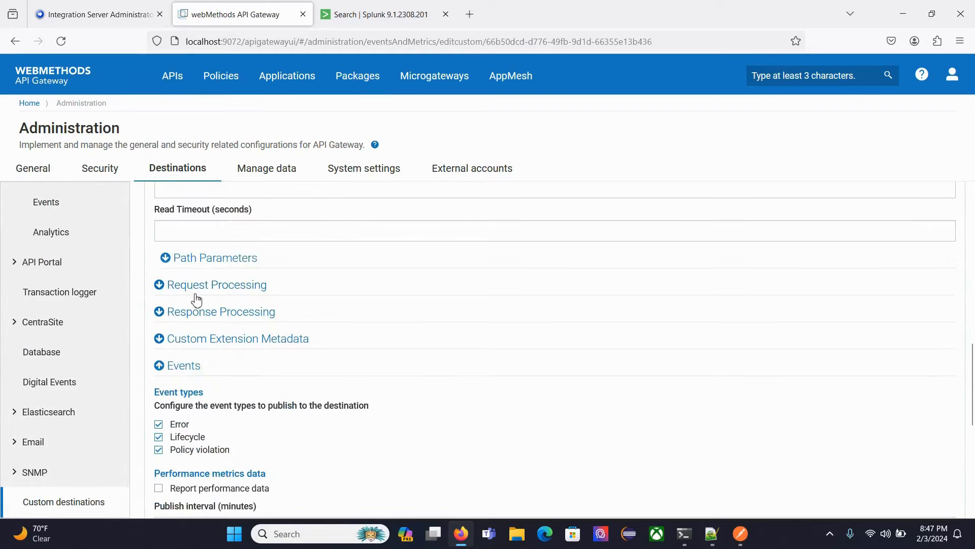
click(198, 294)
click(196, 341)
scroll(346, 312, down, 1)
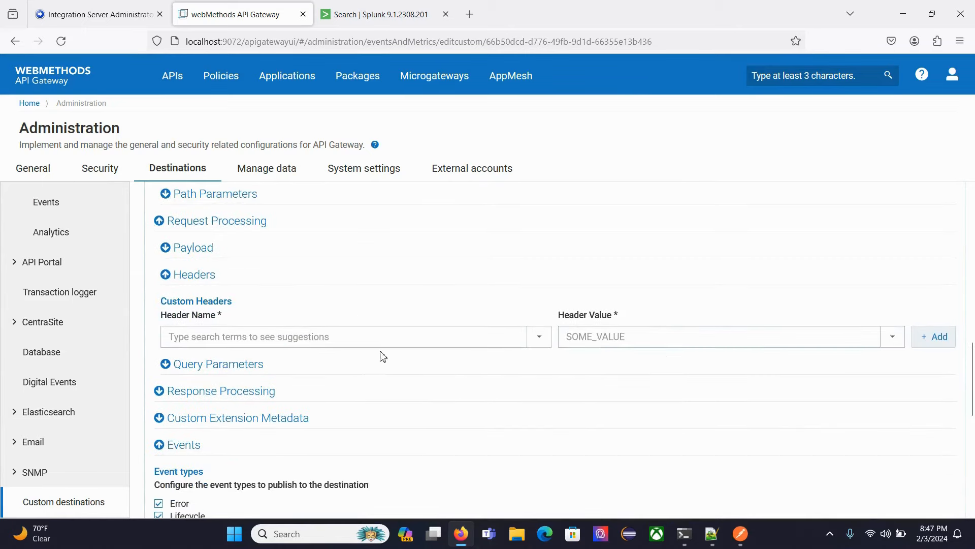
Add an Authorization header valued 'Splunk' plus the pasted token, then update the destination
click(348, 336)
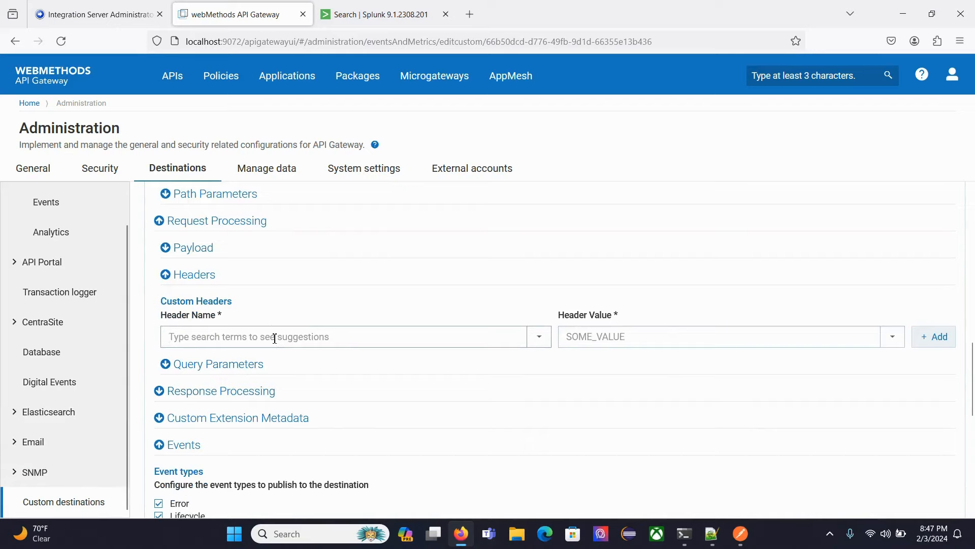
click(538, 339)
click(312, 405)
click(658, 337)
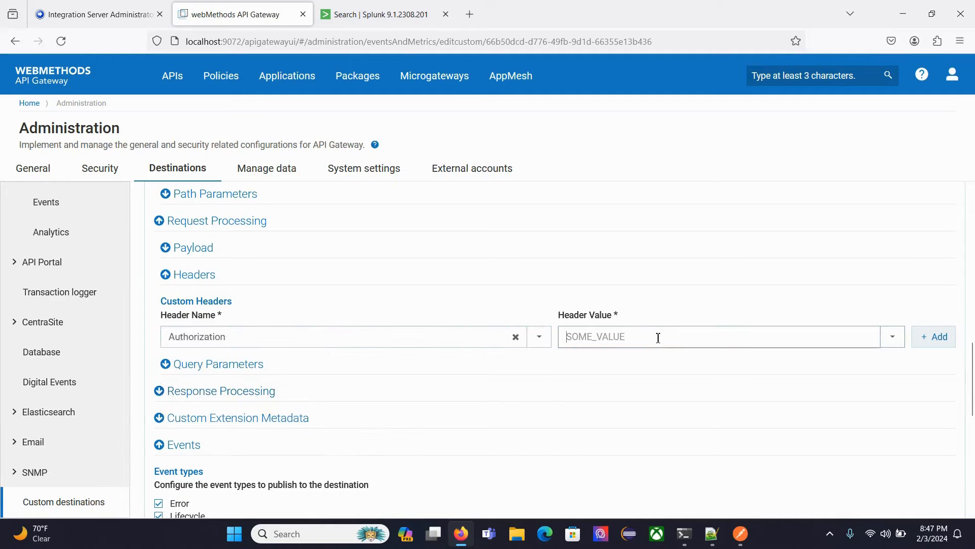
text(Splunk)
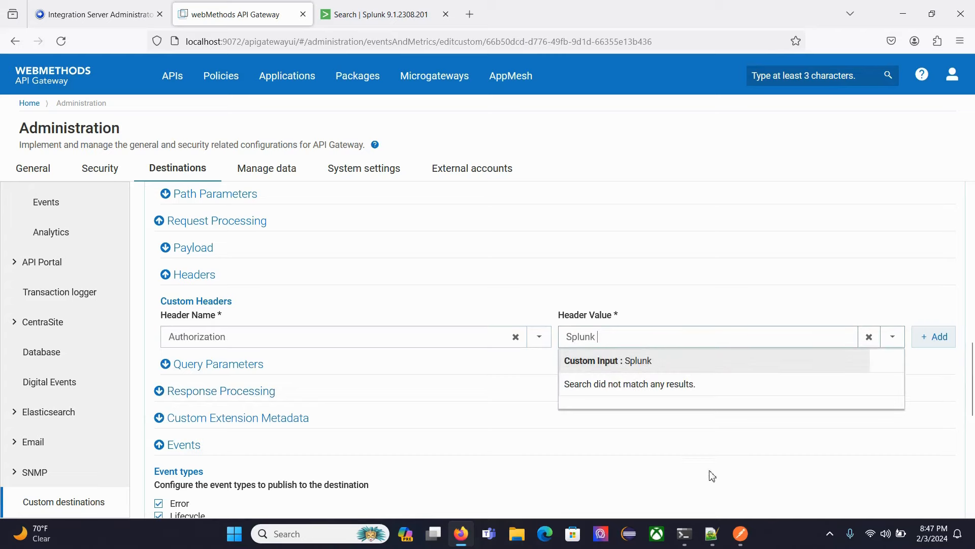
click(721, 531)
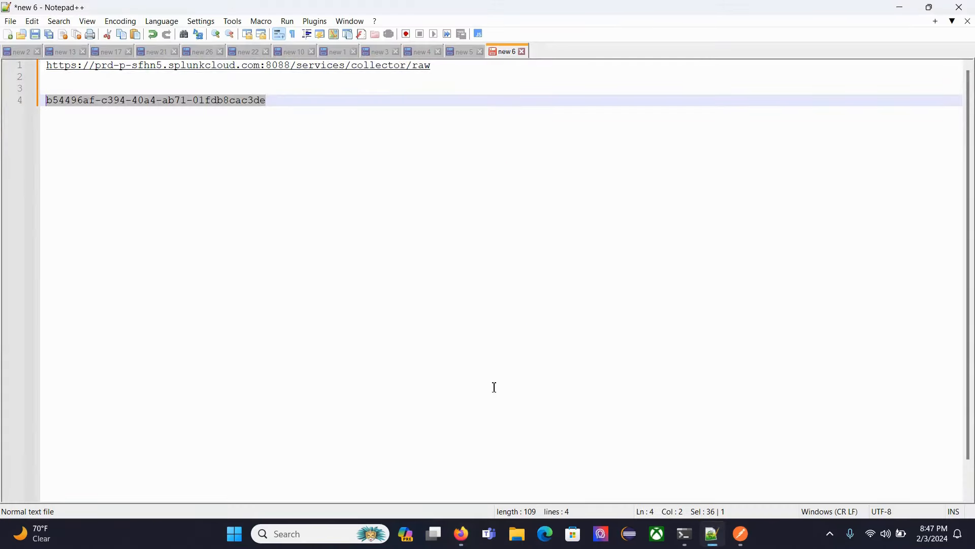
click(461, 534)
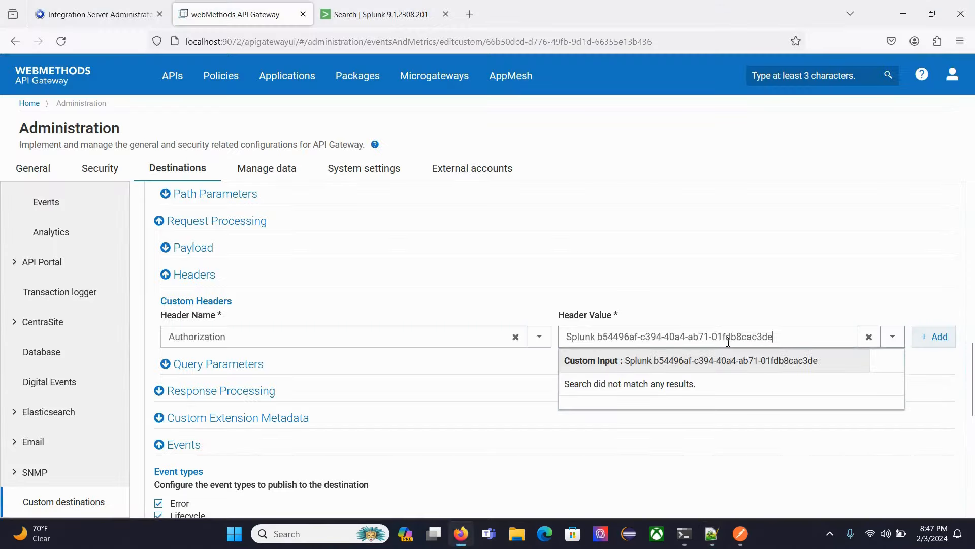
click(932, 338)
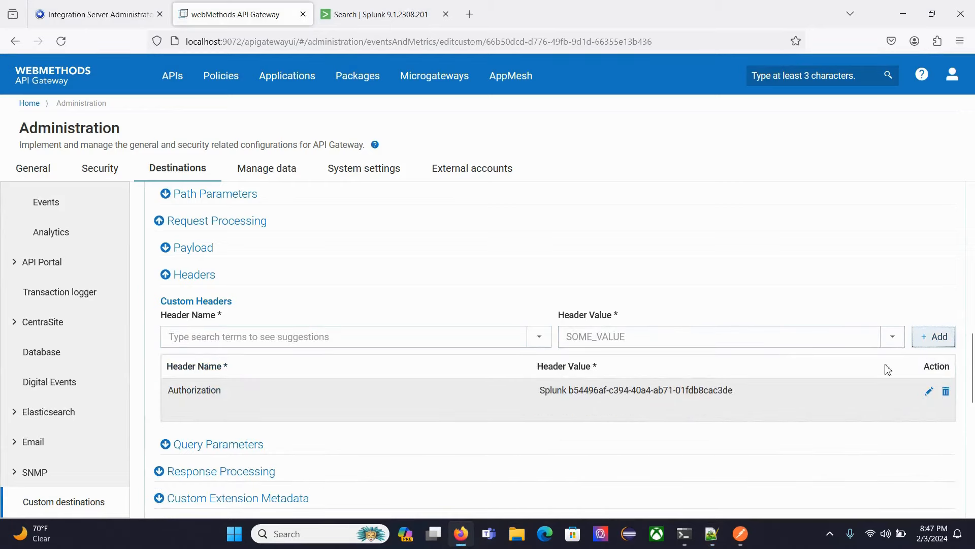
scroll(702, 265, down, 10)
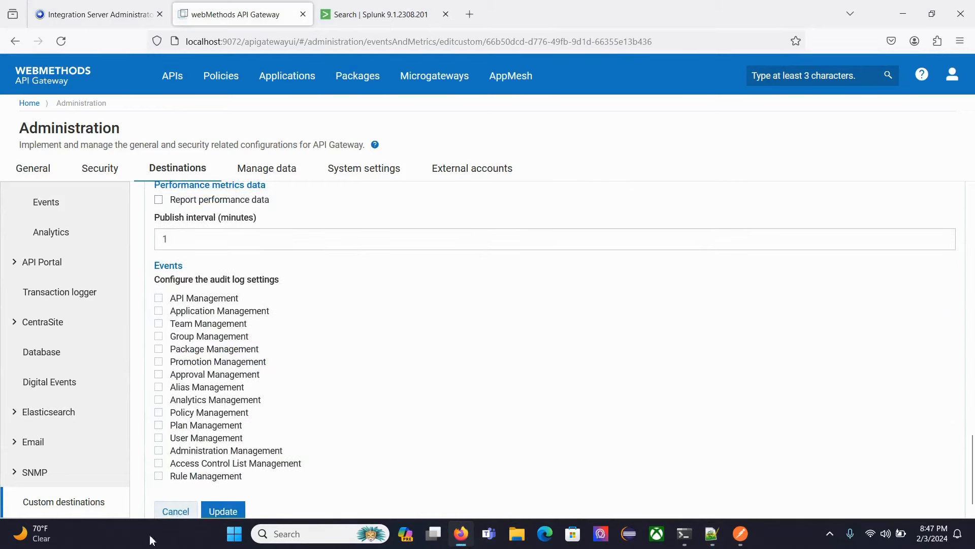
click(222, 514)
Resend the Petstore GET pet/2 request from Postman through the gateway
click(363, 10)
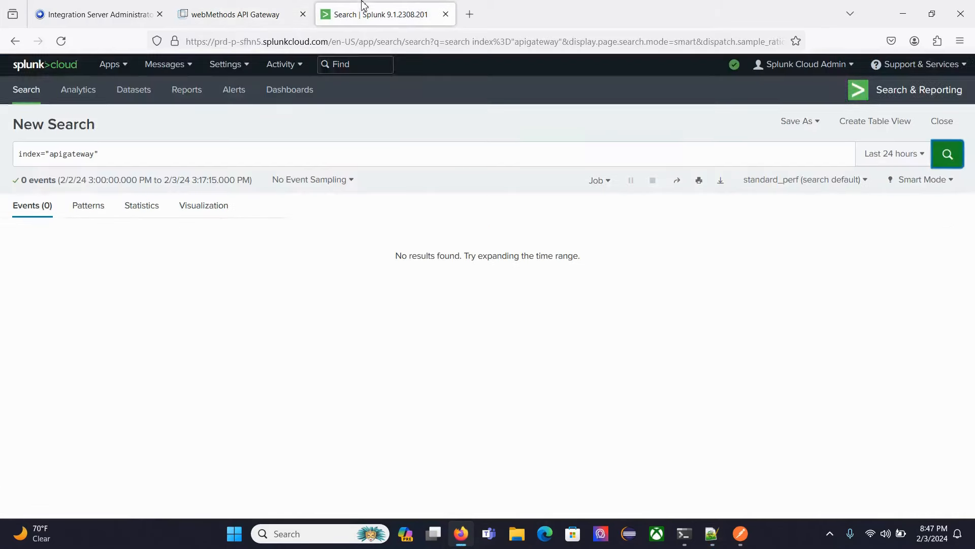
click(740, 533)
click(821, 137)
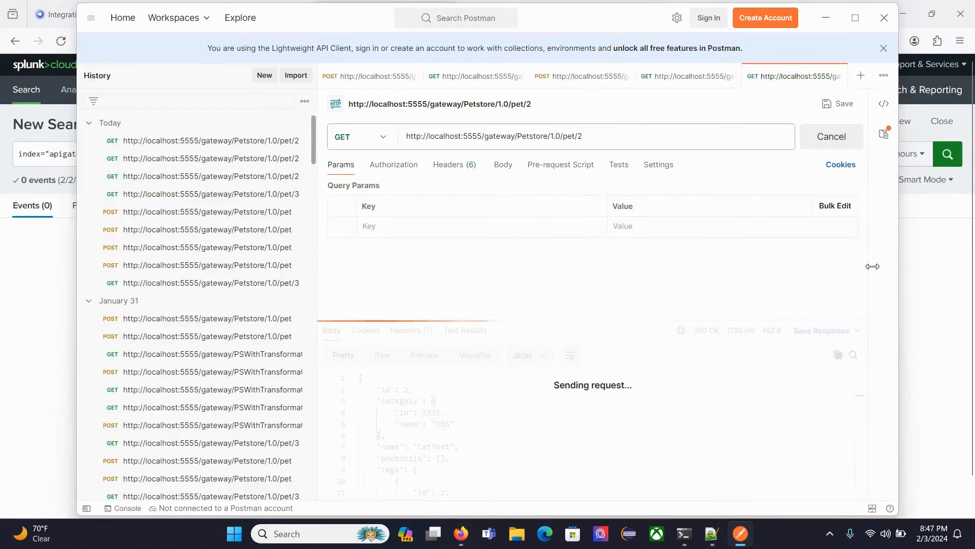
Rerun the apigateway search to see one Petstore GET /pet/{petId} event with code 200
click(927, 272)
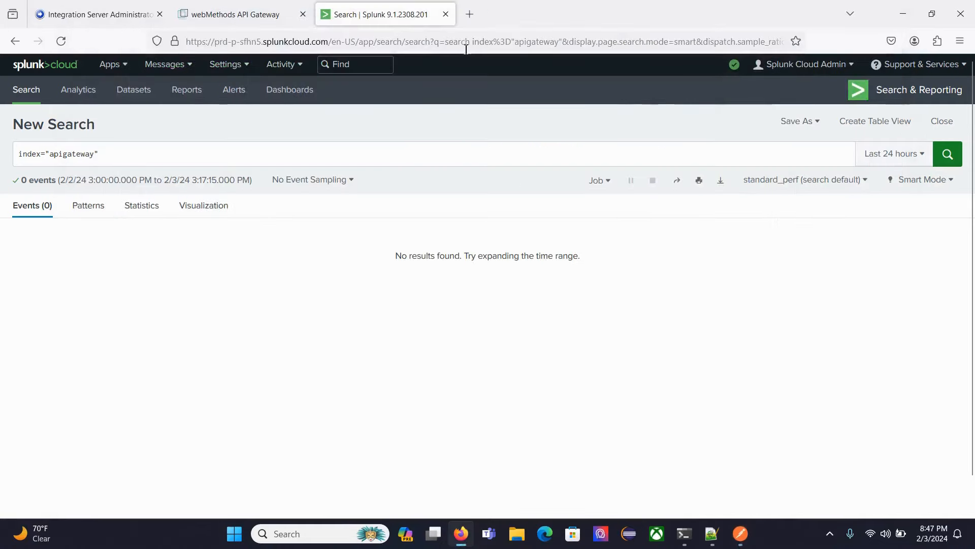
click(946, 155)
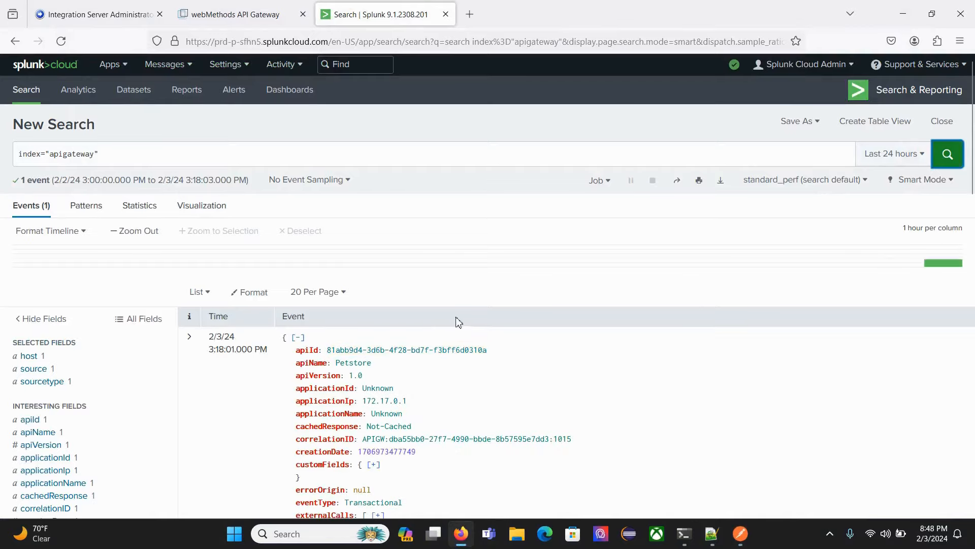
scroll(458, 320, down, 4)
scroll(479, 315, down, 3)
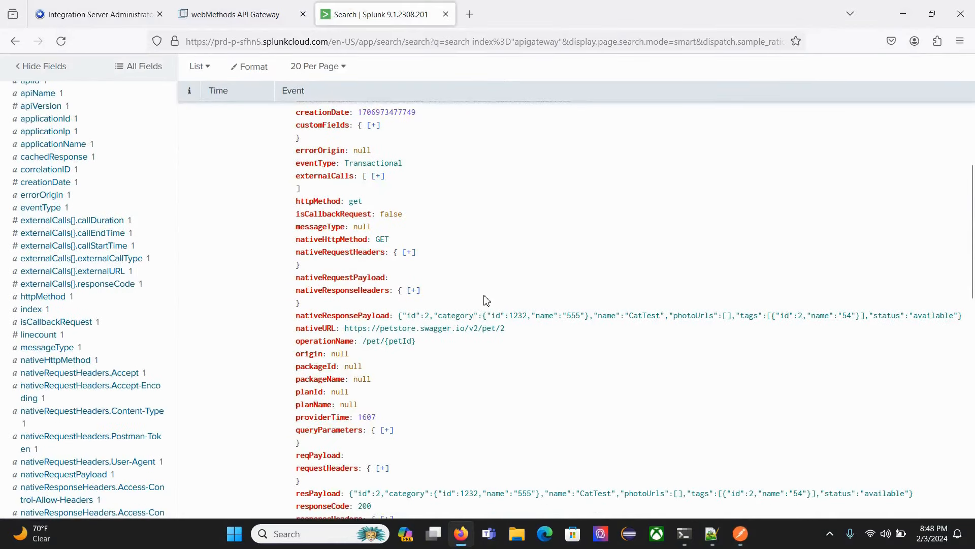
scroll(513, 305, down, 10)
scroll(516, 305, up, 17)
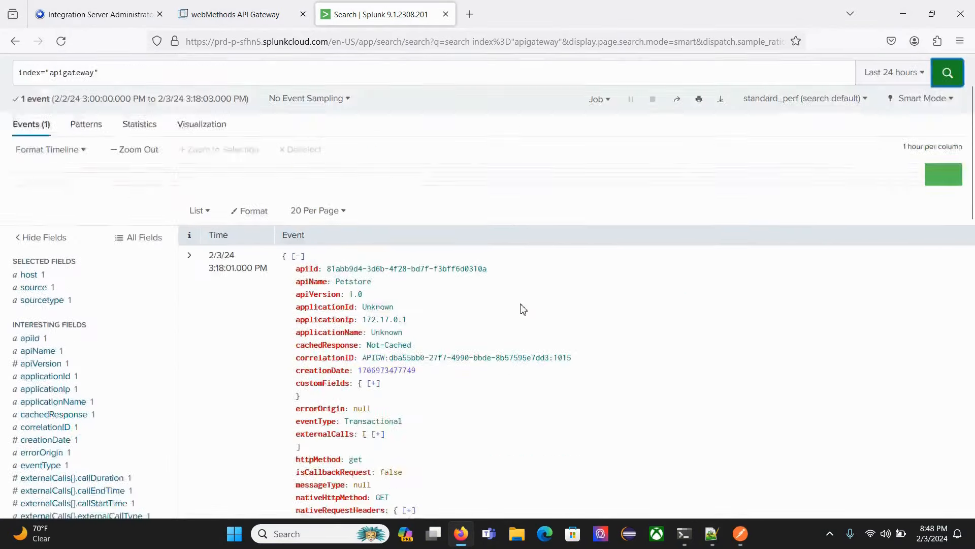
click(228, 14)
Open the Splunk destination and expand Request Processing headers to check the Authorization header
click(155, 263)
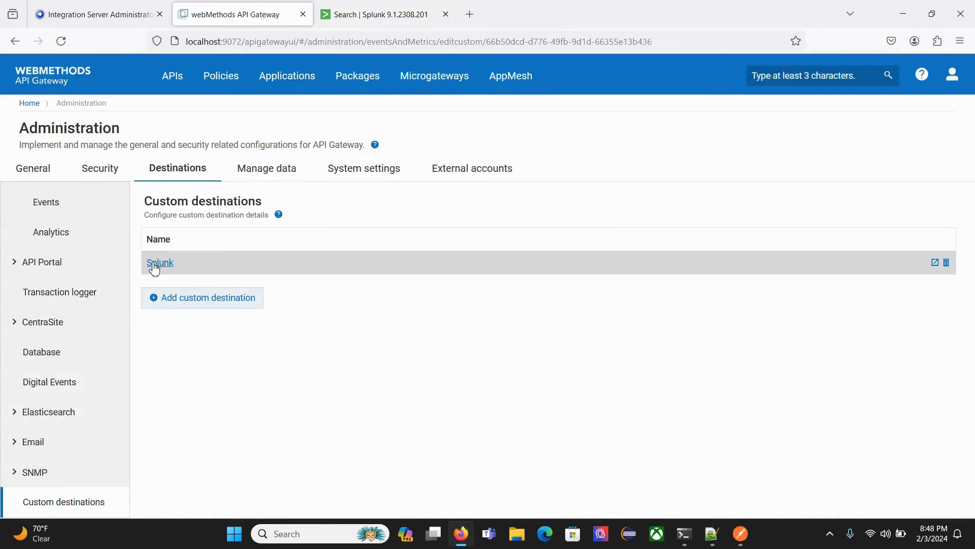
scroll(583, 316, down, 8)
scroll(508, 312, up, 3)
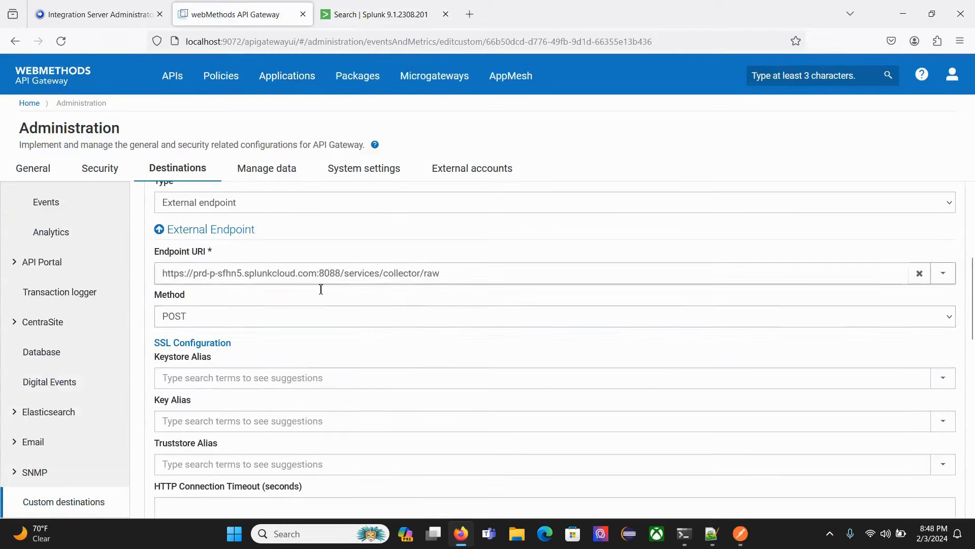
scroll(342, 313, down, 6)
click(224, 292)
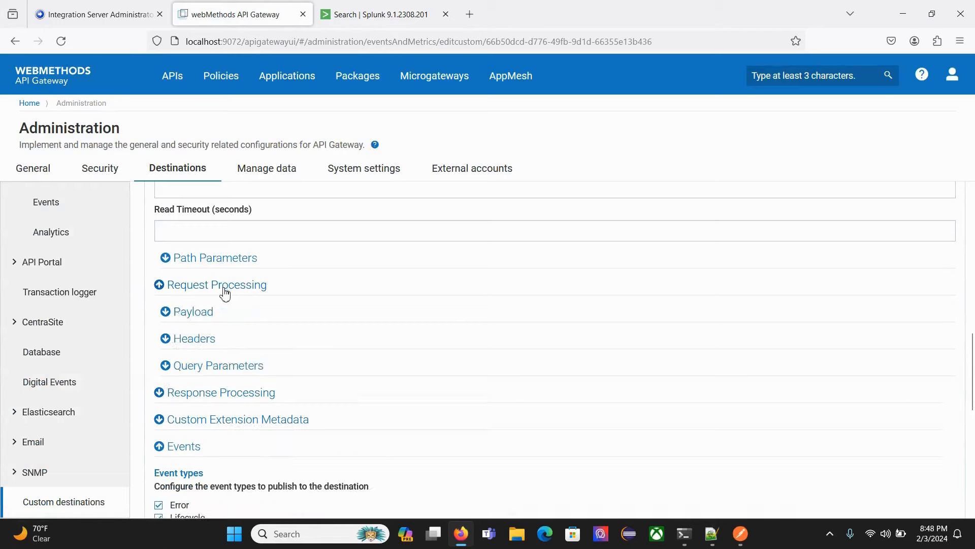
scroll(435, 313, down, 3)
click(185, 210)
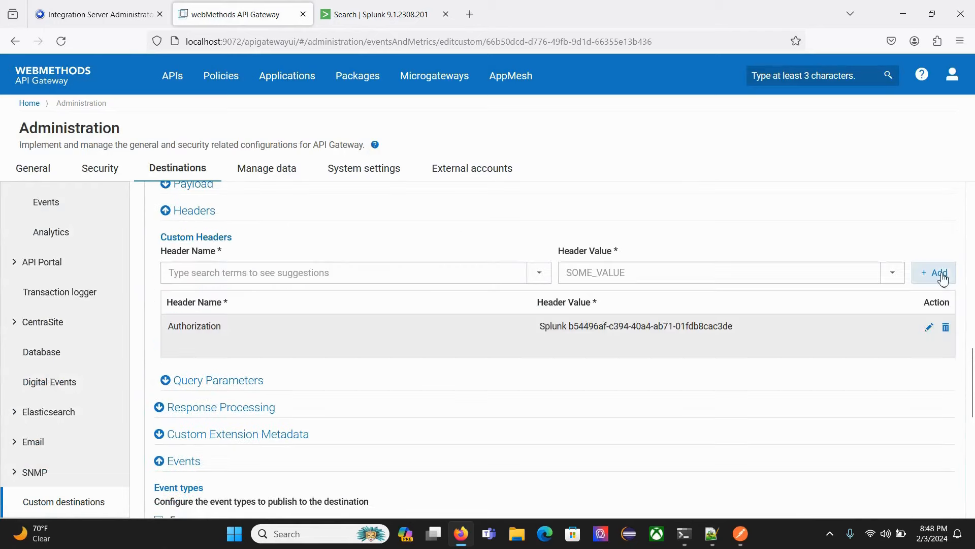
Check the publish interval without changing it, then view Splunk's single Transactional Petstore 1.0 event
scroll(737, 285, down, 5)
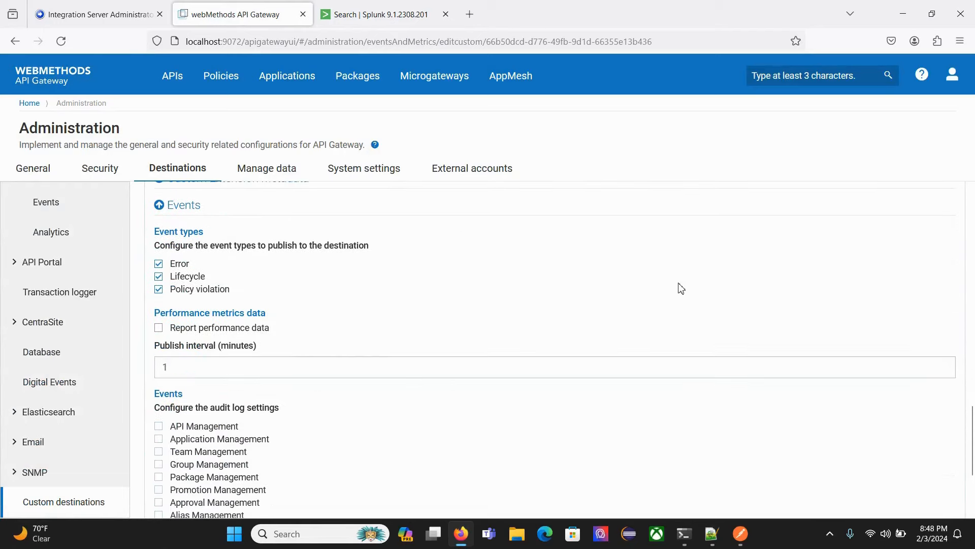
click(366, 367)
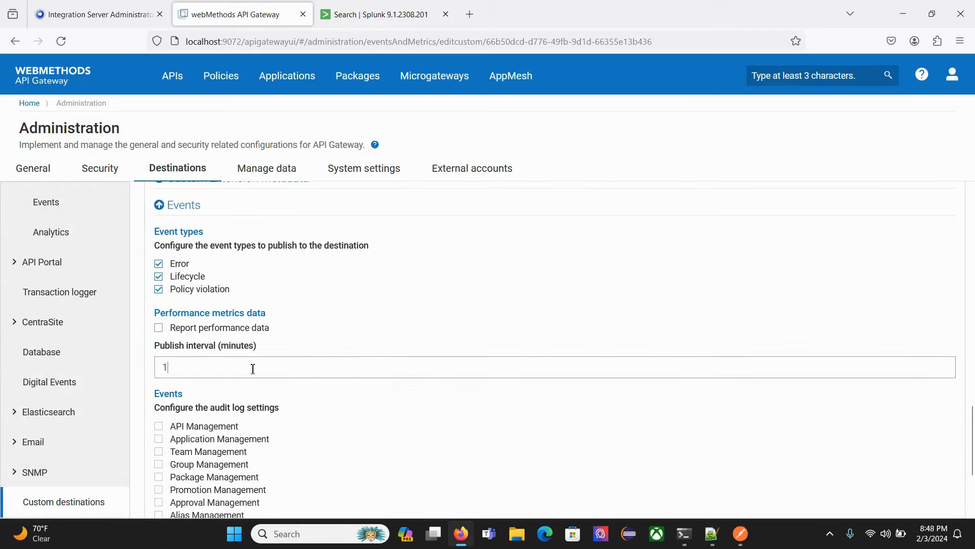
click(380, 352)
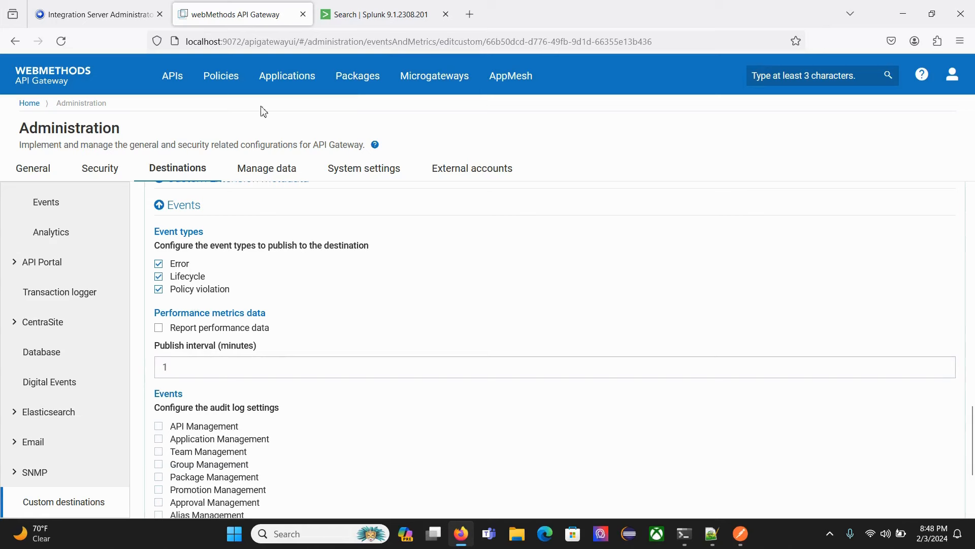
click(391, 11)
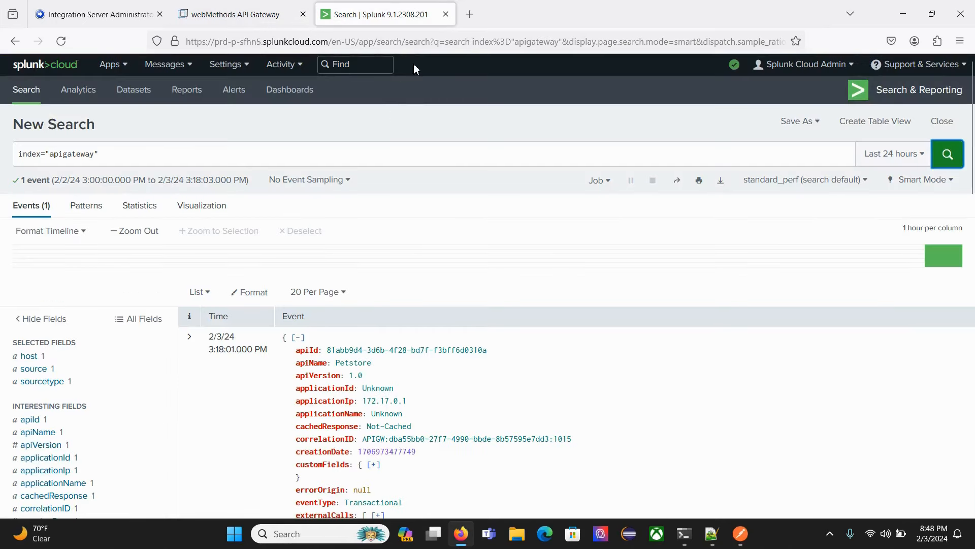
click(946, 157)
click(831, 534)
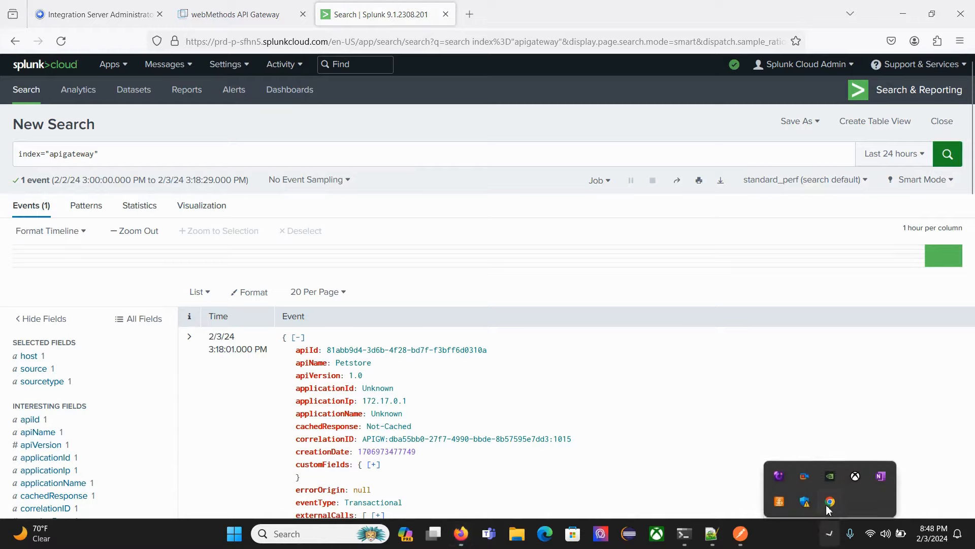